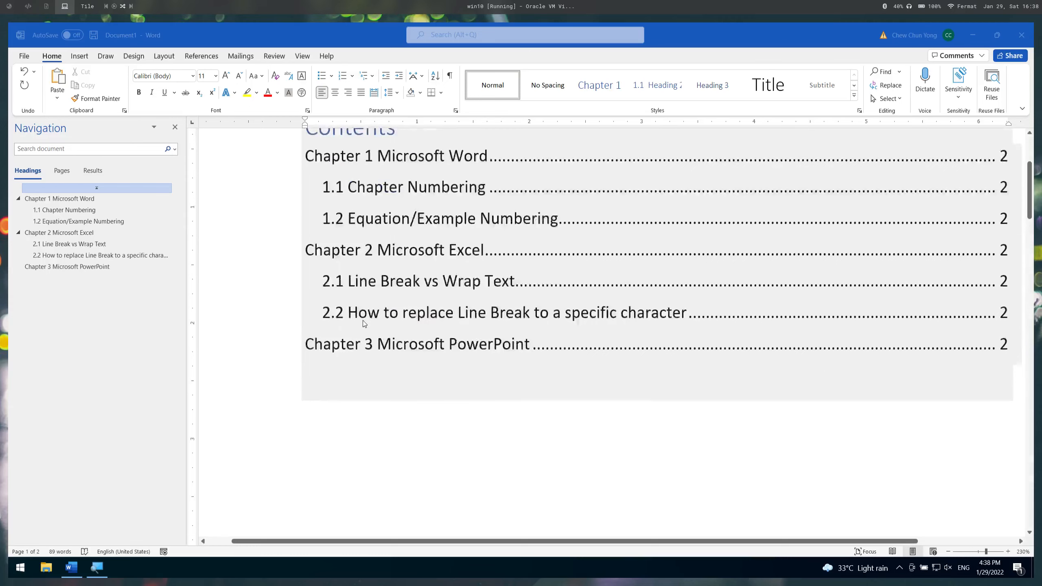
# - Add the line "This new chapter" below the Chapter 3 Microsoft PowerPoint heading and apply the numbered chapter heading style
pyautogui.scroll(-4, 366, 324)
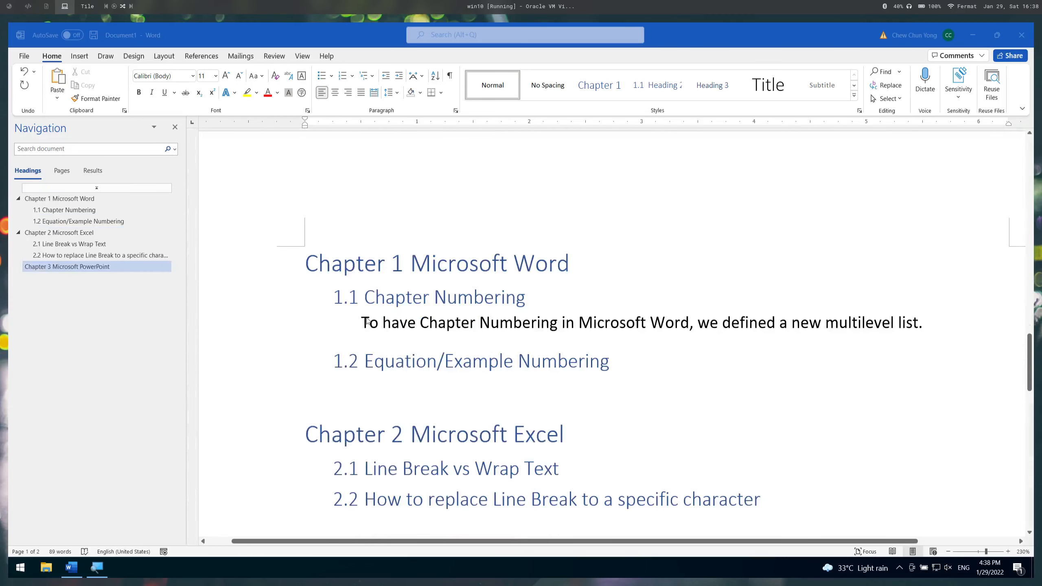
pyautogui.scroll(-8, 499, 377)
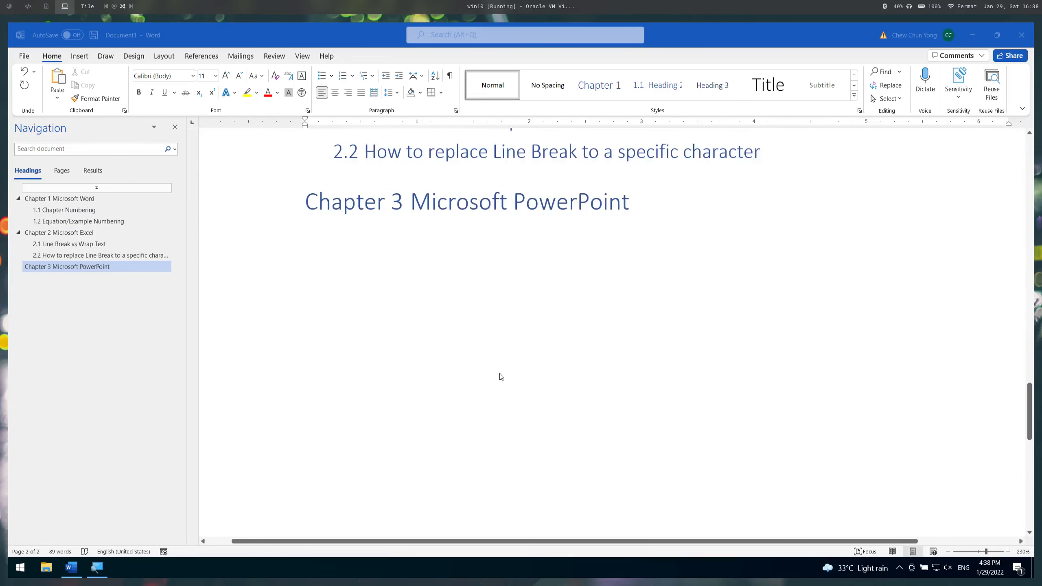
pyautogui.click(658, 215)
pyautogui.press('Return')
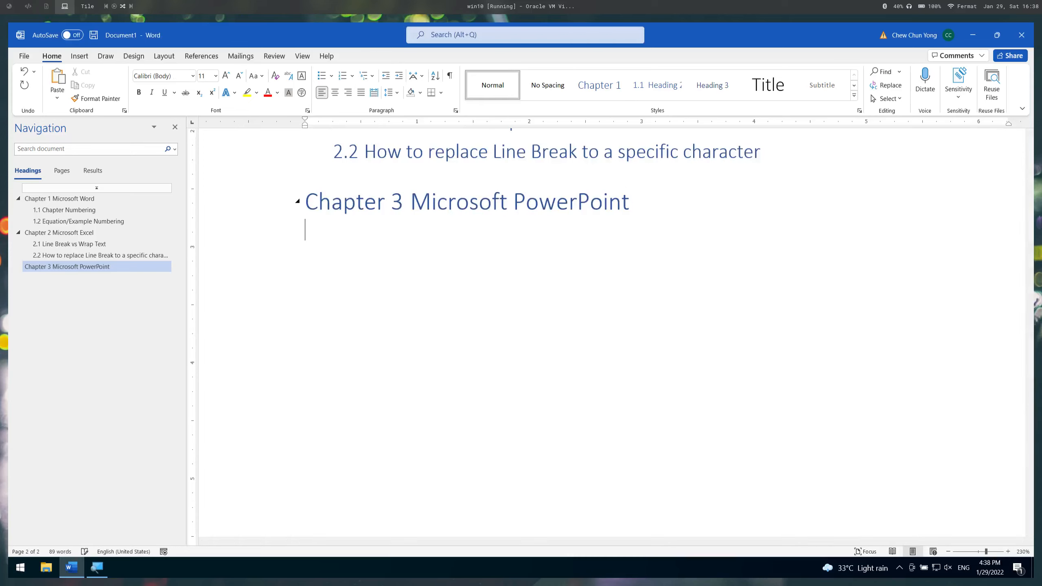
pyautogui.write('This new')
pyautogui.press('BackSpace')
pyautogui.press('BackSpace')
pyautogui.press('BackSpace')
pyautogui.press('BackSpace')
pyautogui.write('new chapter')
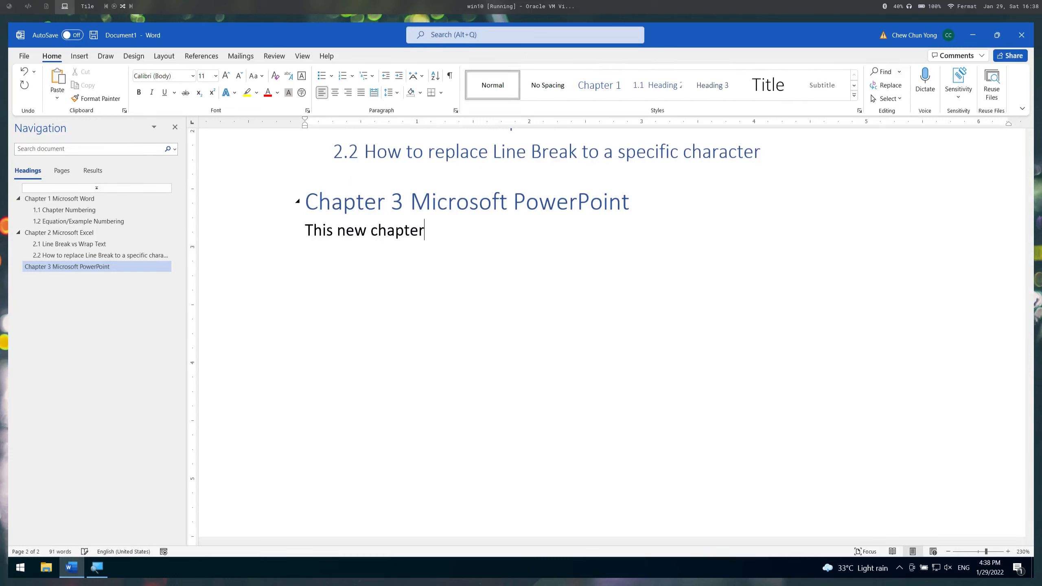
pyautogui.click(620, 93)
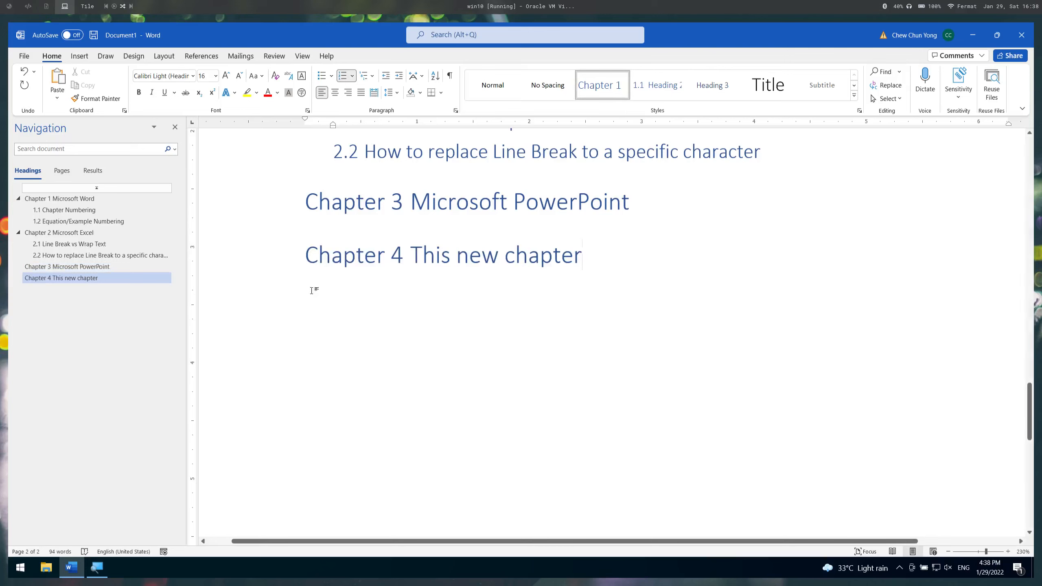
pyautogui.click(341, 257)
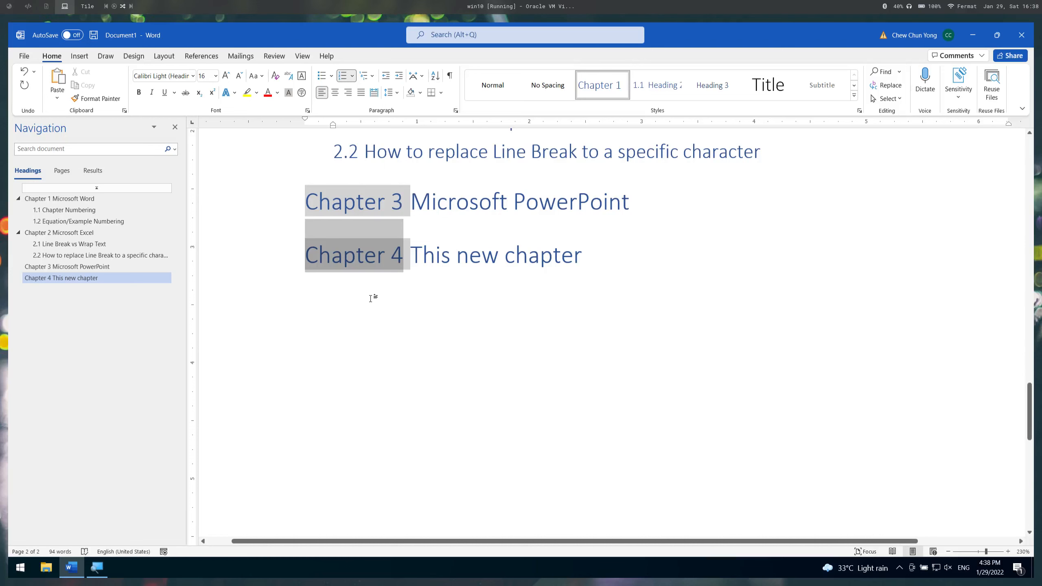
# - Add an indented line reading "Example 1.2.1" directly under the heading 1.2 Equation/Example Numbering
pyautogui.scroll(2, 378, 287)
pyautogui.scroll(1, 496, 421)
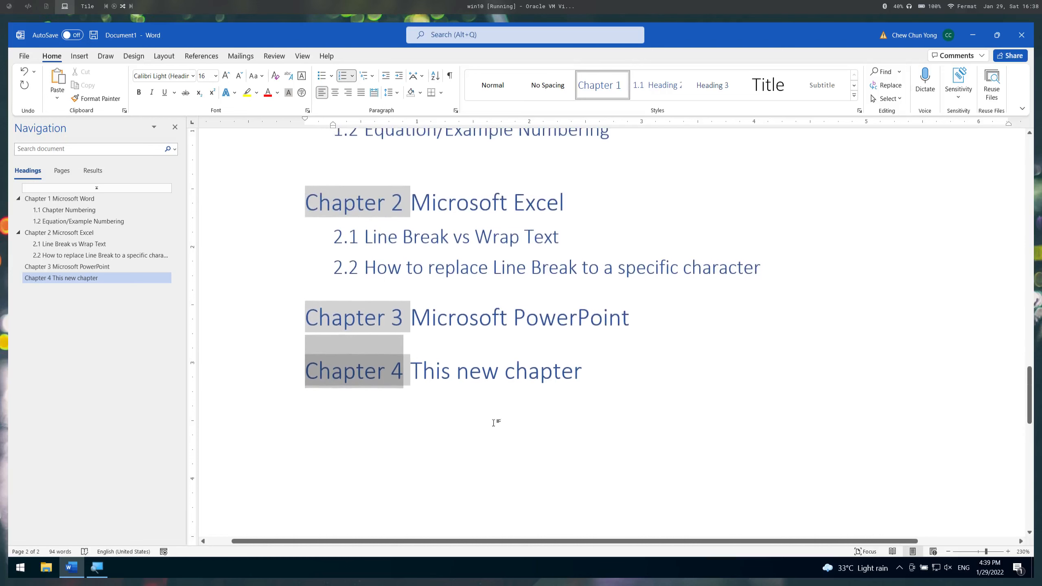
pyautogui.scroll(3, 488, 390)
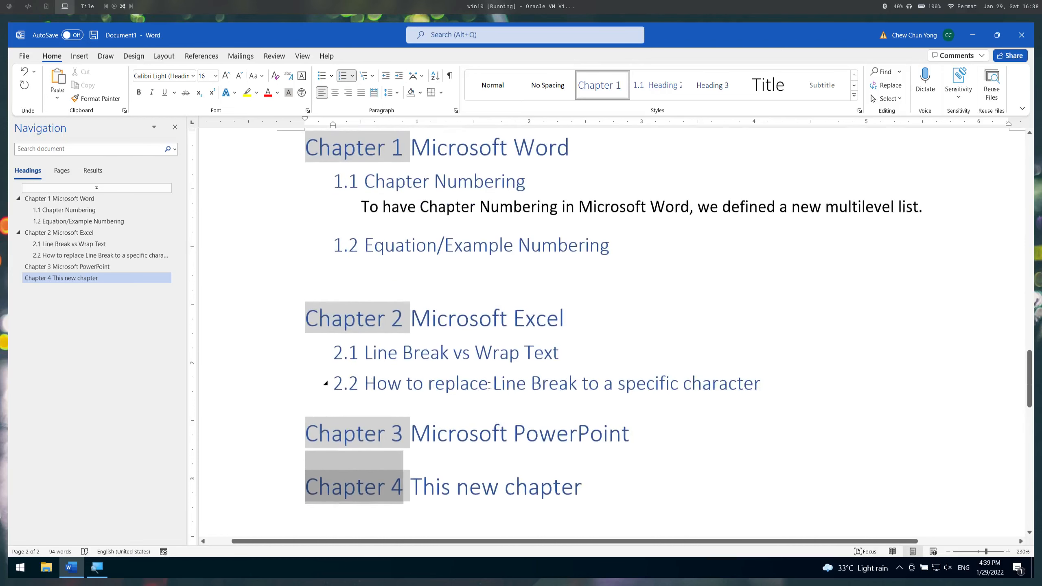
pyautogui.scroll(1, 489, 385)
pyautogui.click(640, 304)
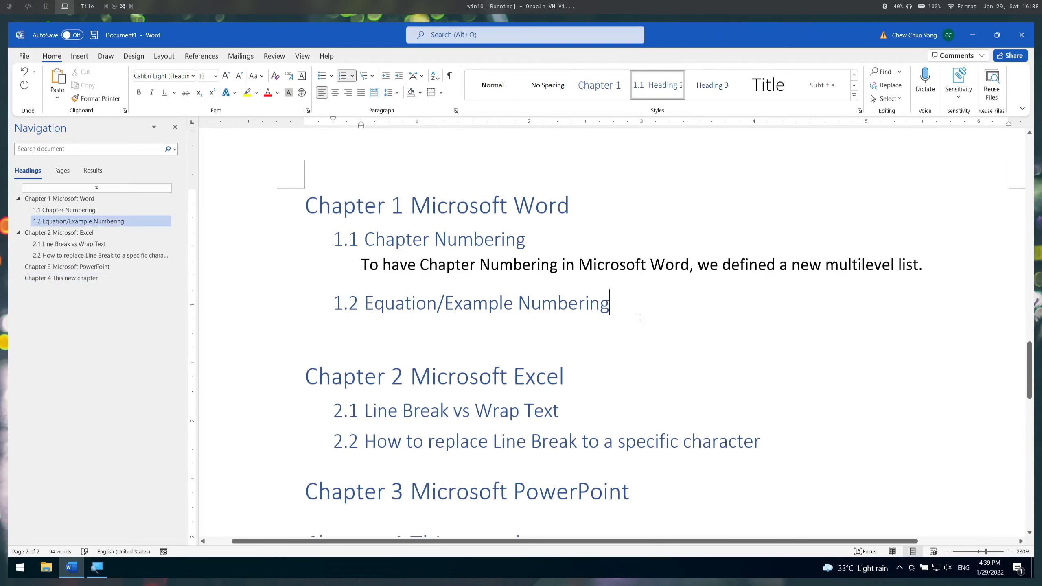
pyautogui.press('Return')
pyautogui.press('Tab')
pyautogui.press('Tab')
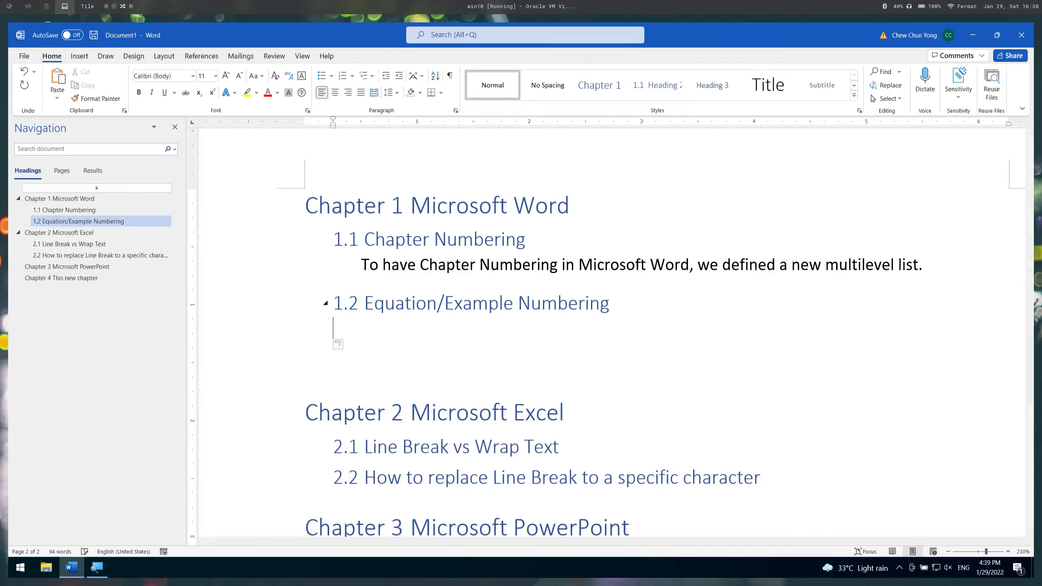
pyautogui.write('Example 1.2.1')
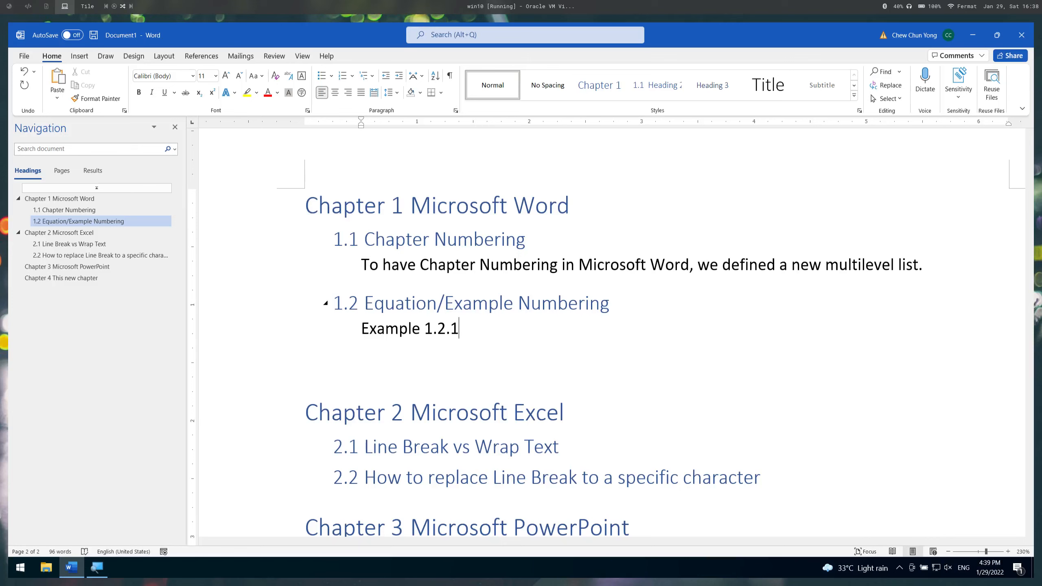
# - Add two more paragraphs below the Example 1.2.1 line: "This is an example" and "Equation 1.2.1"
pyautogui.press('Return')
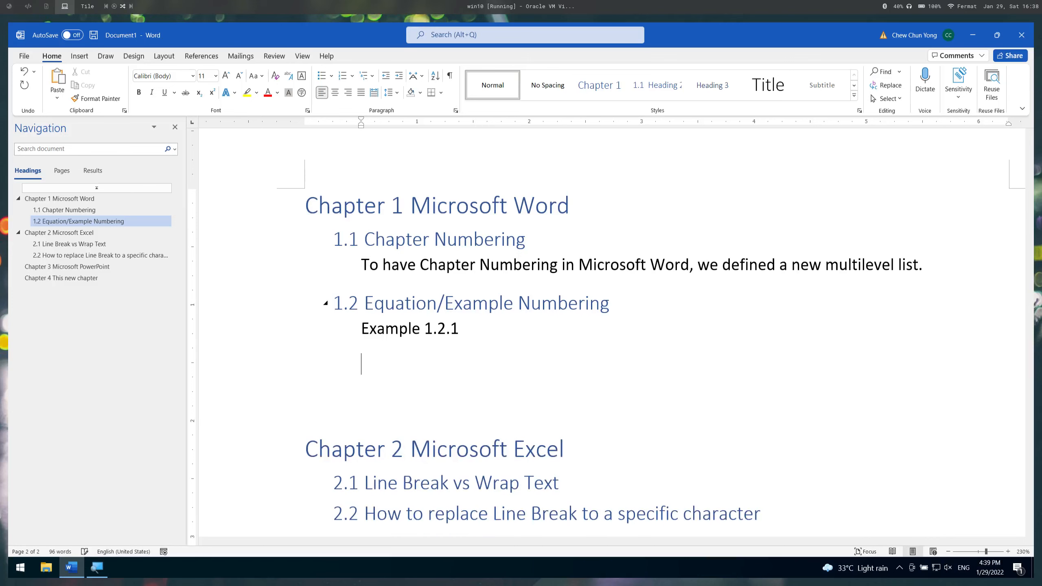
pyautogui.write('This is an example')
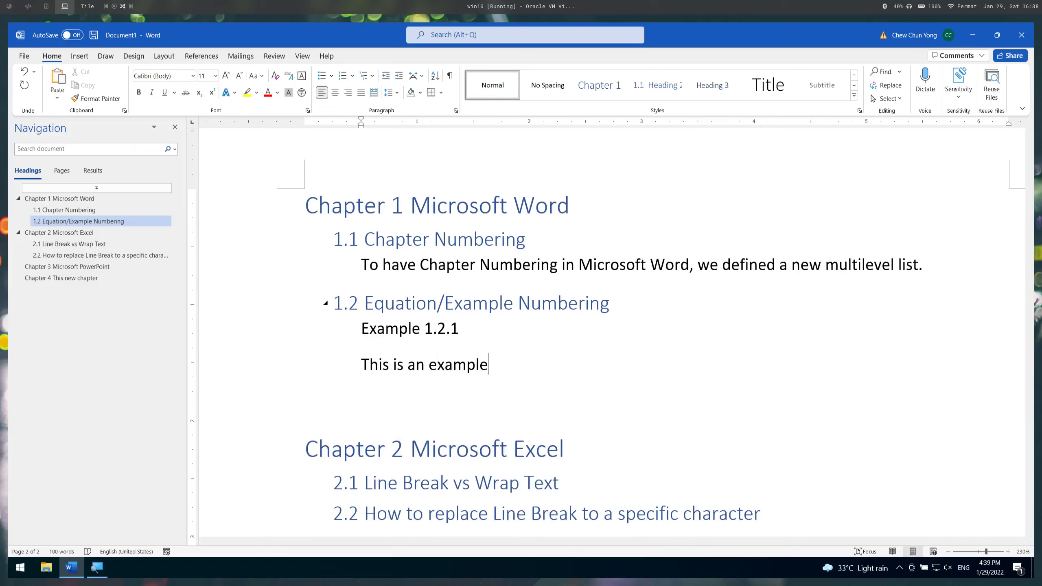
pyautogui.press('Return')
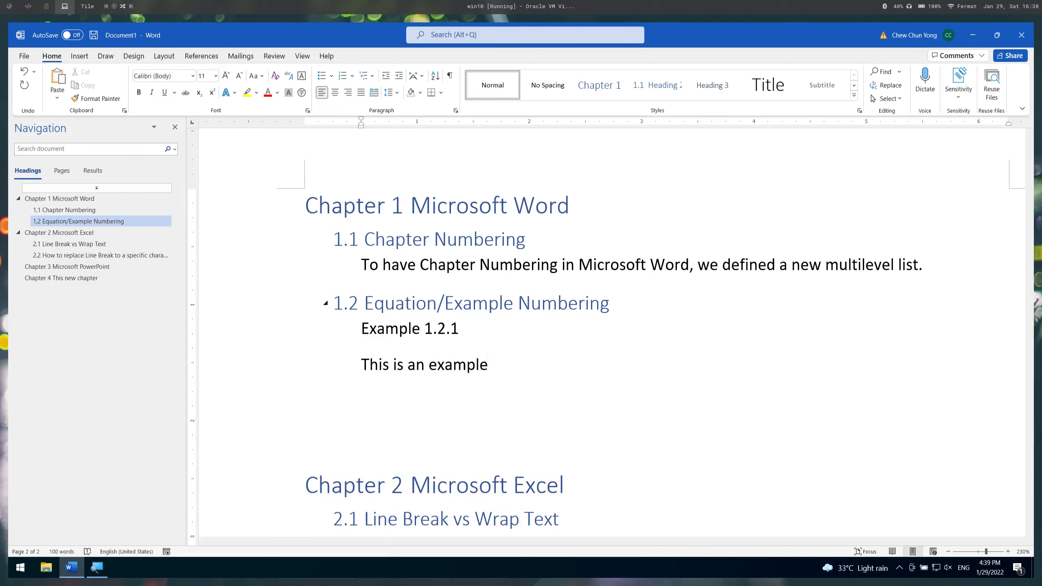
pyautogui.write('Equation 1.2.1')
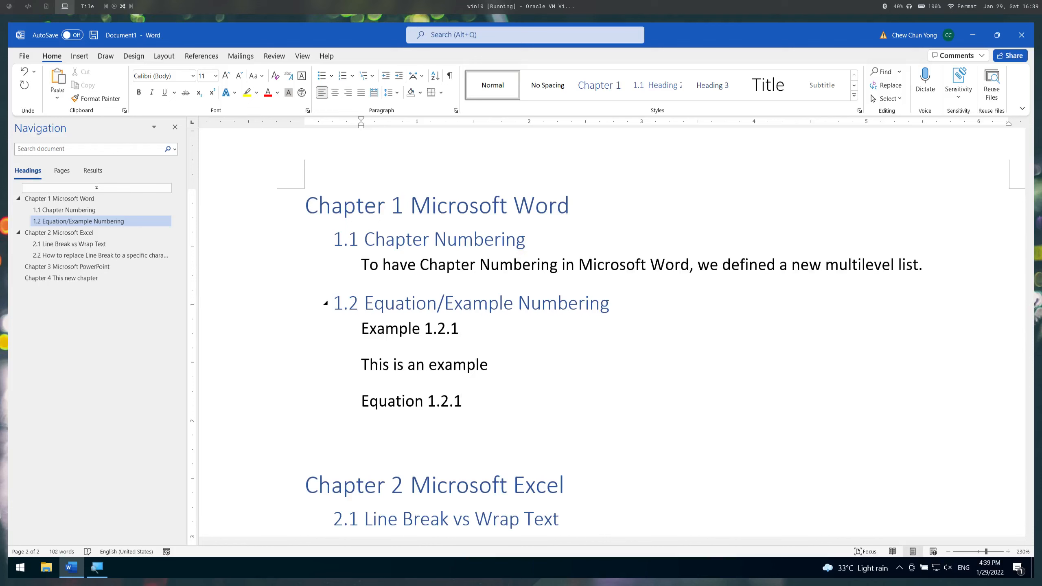
# - Compare the section part and final counter of the Example 1.2.1 label with the number of its section heading
pyautogui.moveTo(445, 322); pyautogui.dragTo(428, 326)
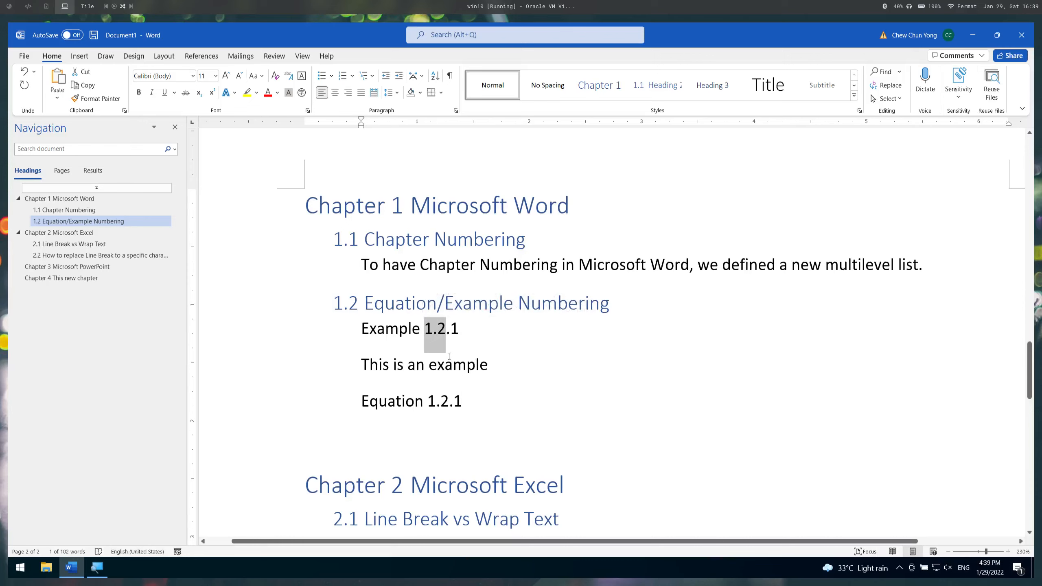
pyautogui.click(362, 300)
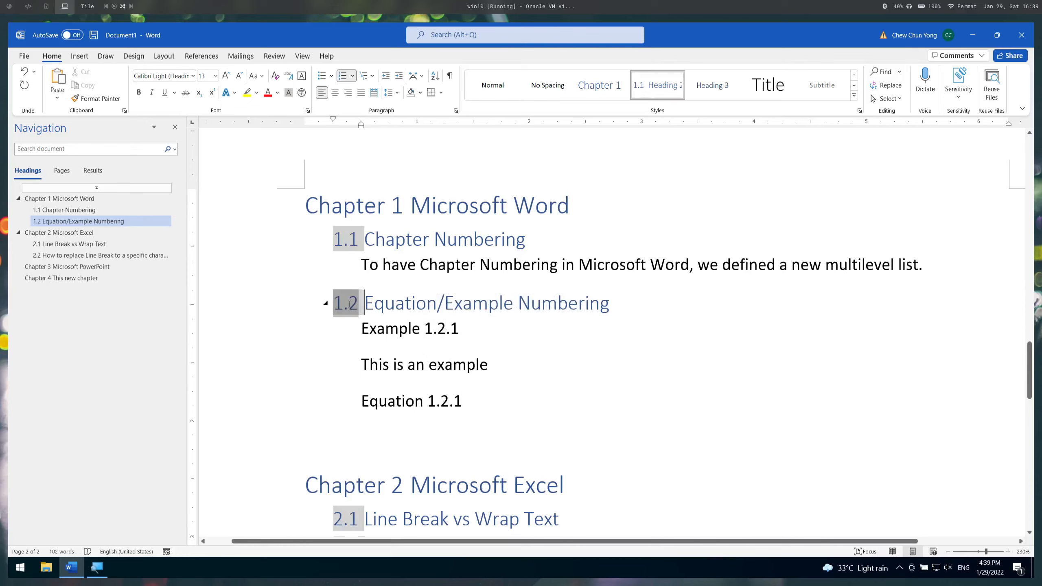
pyautogui.moveTo(459, 330); pyautogui.dragTo(445, 332)
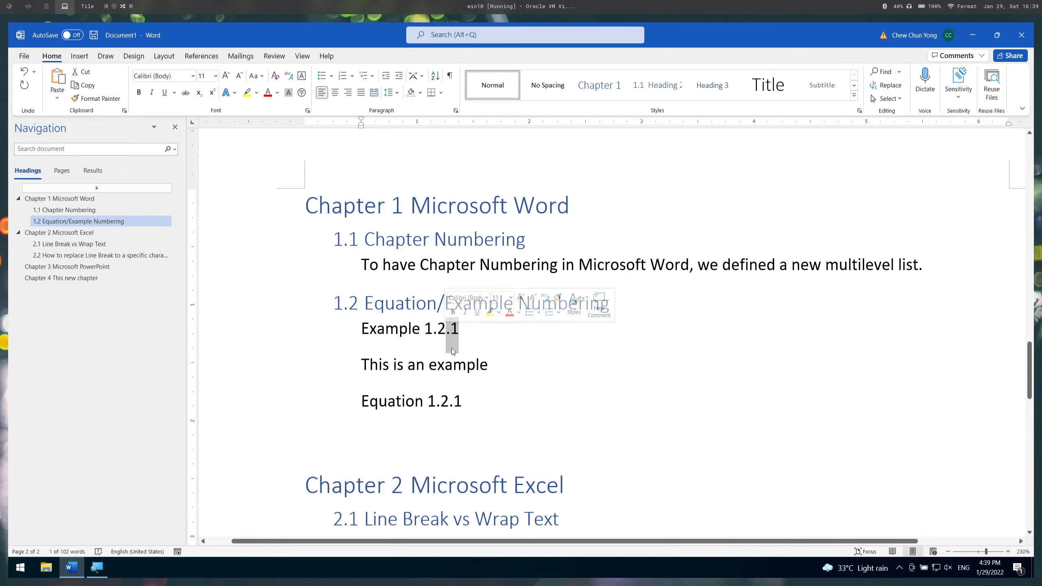
# - Insert a new paragraph reading "Example 1.2.2" after "This is an example"
pyautogui.click(495, 363)
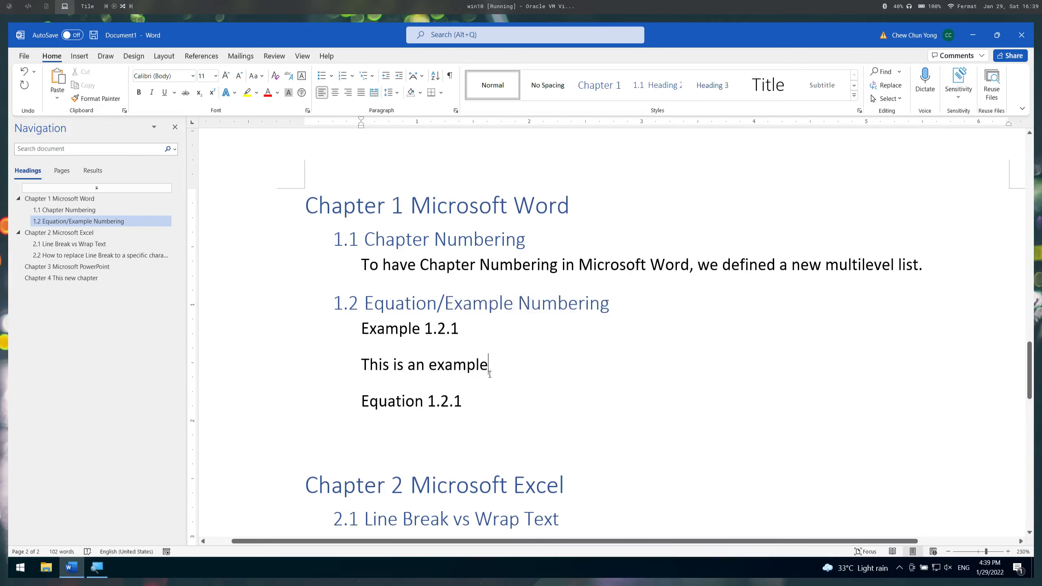
pyautogui.press('Return')
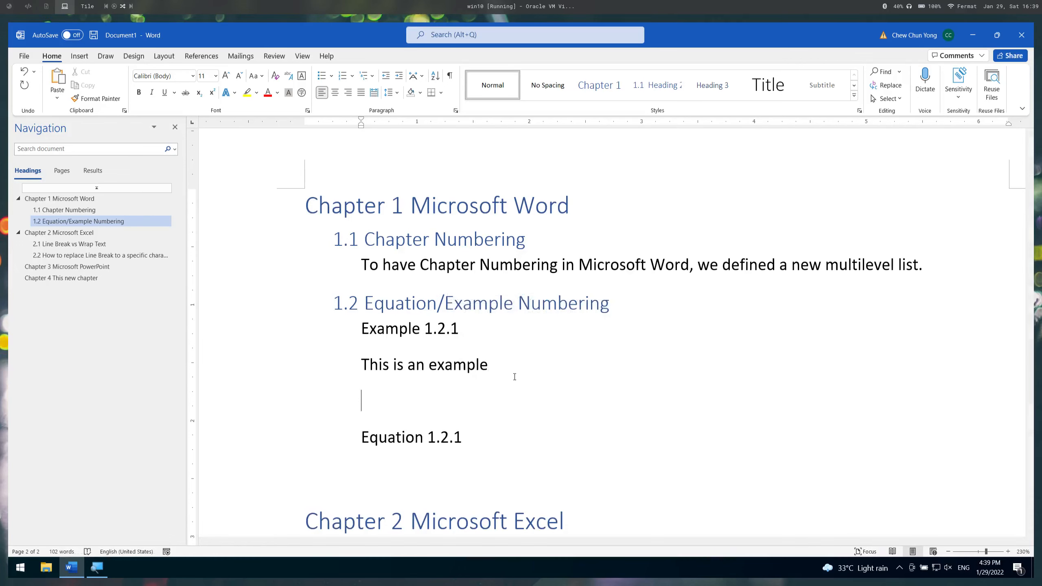
pyautogui.write('Example 1.2.2')
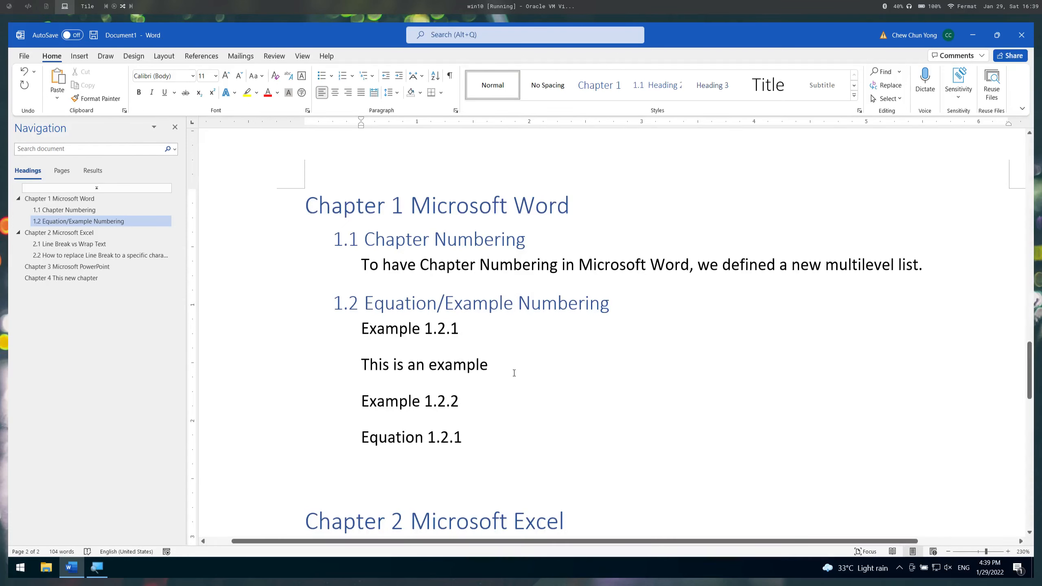
pyautogui.scroll(-3, 515, 374)
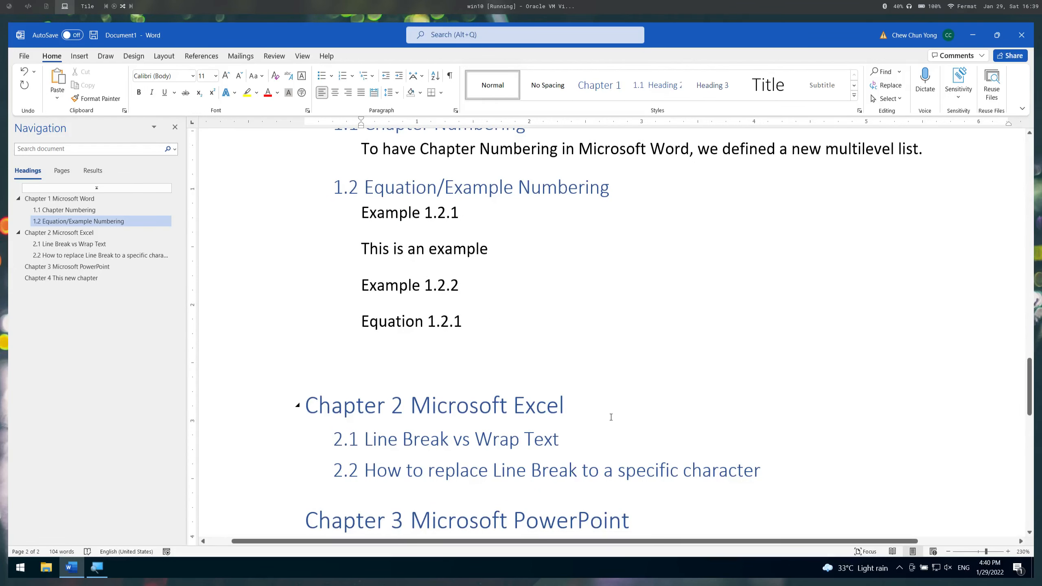
pyautogui.click(241, 58)
pyautogui.click(216, 57)
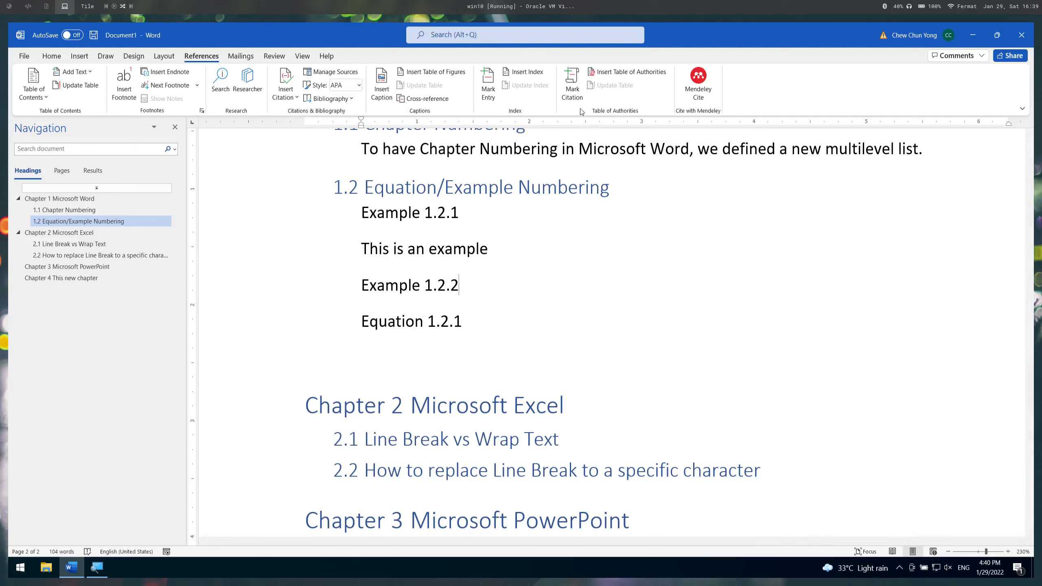
pyautogui.click(382, 97)
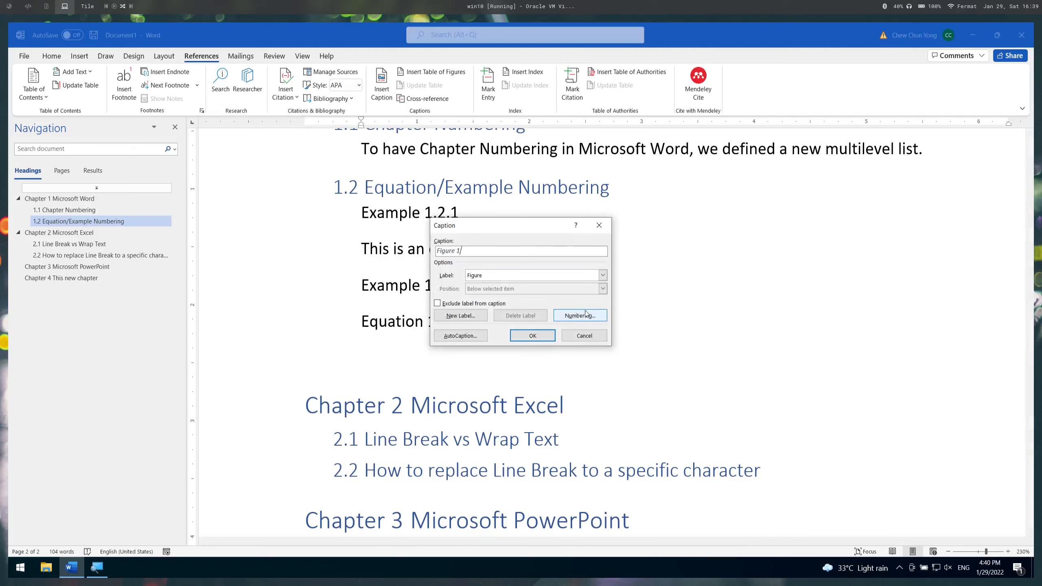
pyautogui.click(578, 274)
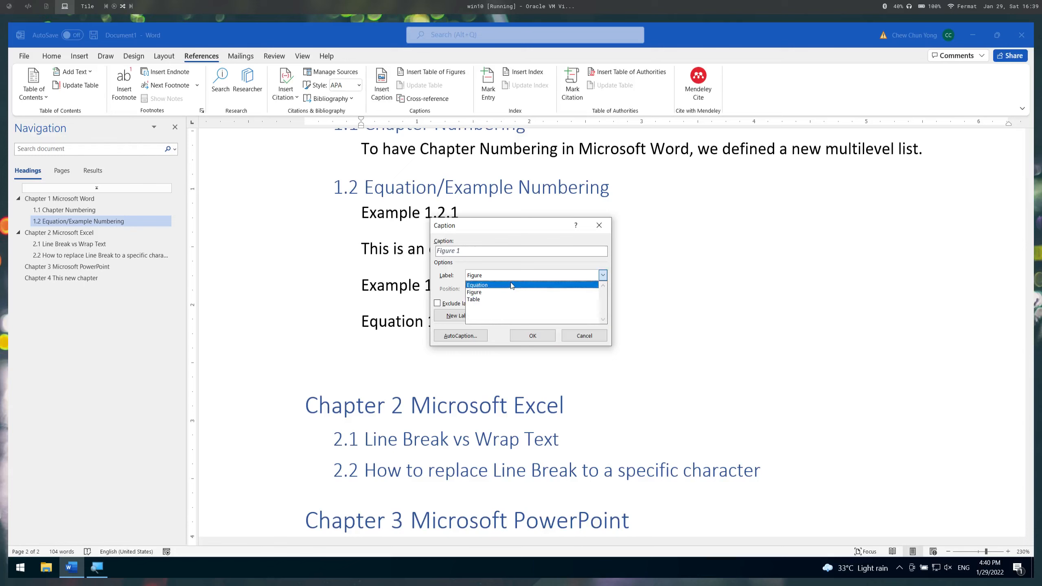
pyautogui.click(537, 291)
pyautogui.press('Escape')
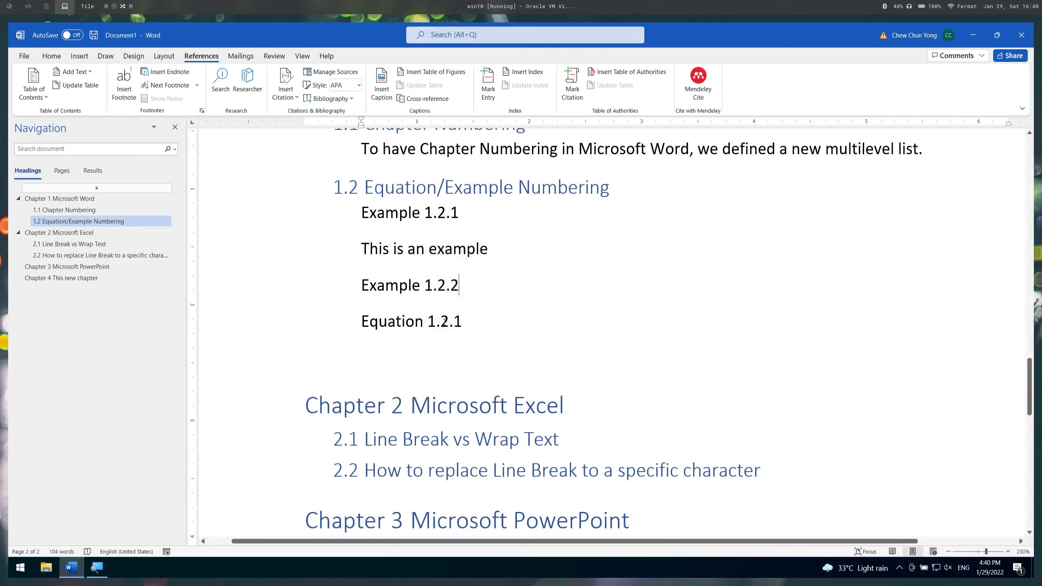
# - Replace the manually typed "Equation 1.2.1" line with an automatically numbered caption using the Equation label
pyautogui.moveTo(461, 322); pyautogui.dragTo(344, 335)
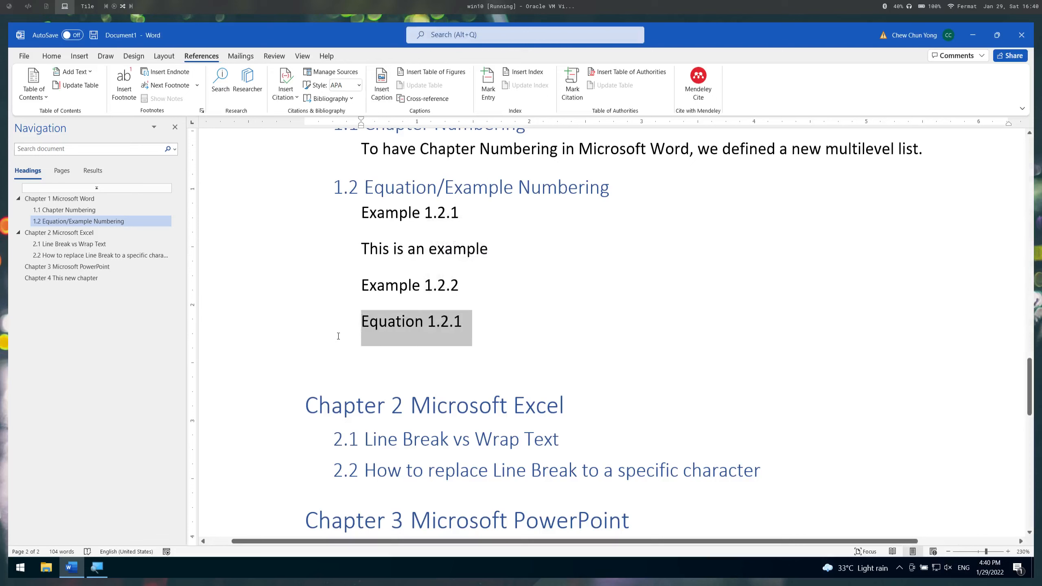
pyautogui.press('Delete')
pyautogui.press('Delete')
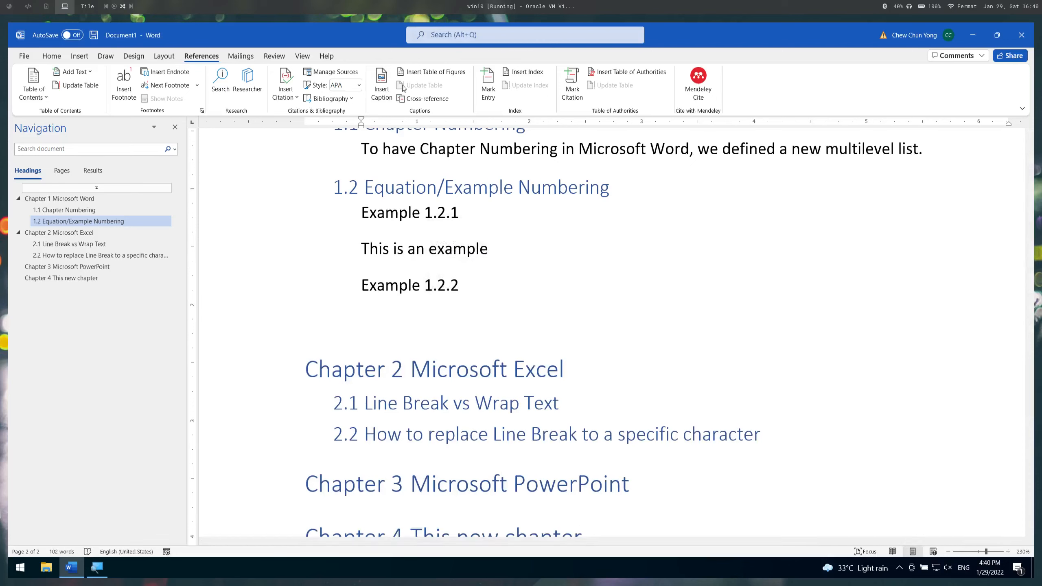
pyautogui.click(381, 86)
pyautogui.click(527, 275)
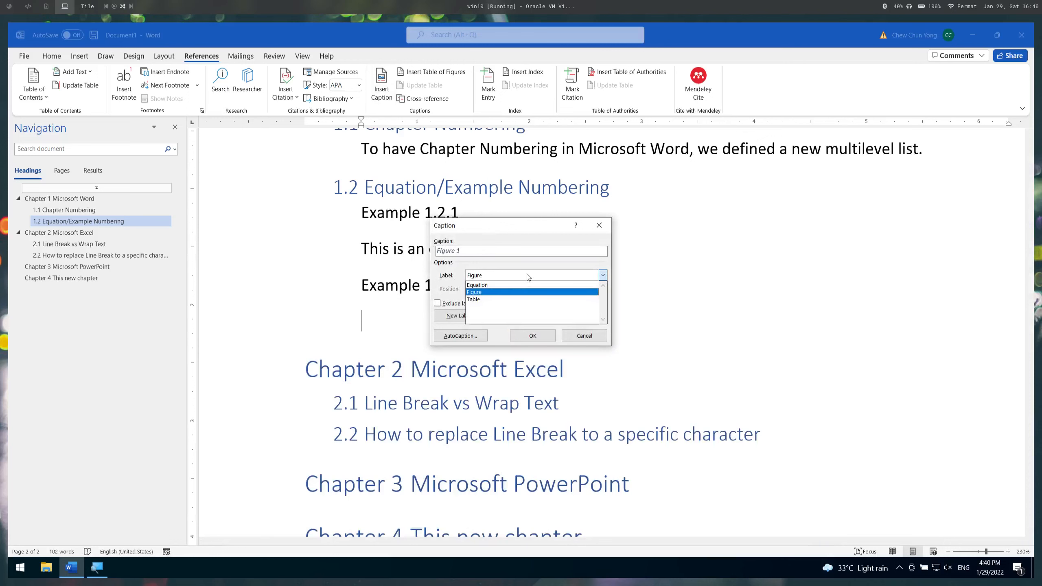
pyautogui.click(522, 285)
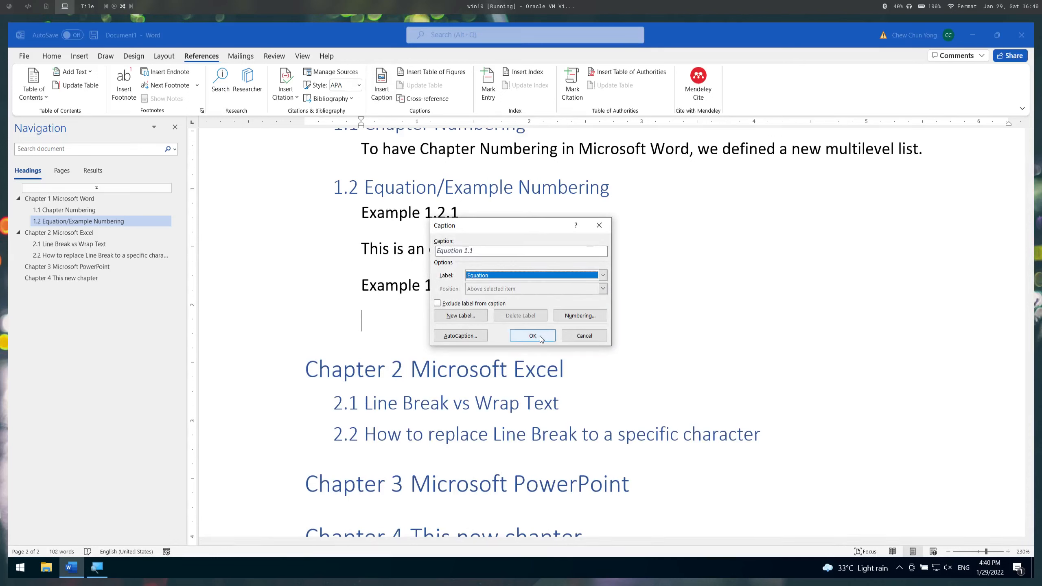
pyautogui.click(541, 338)
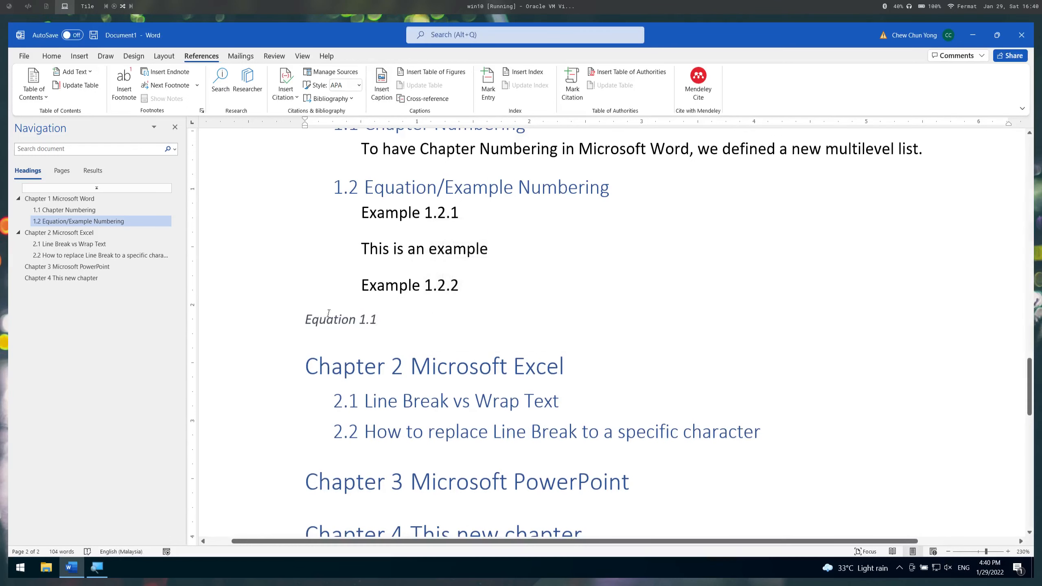
# - Insert an automatically numbered Equation caption on a new line below the heading 2.1 Line Break vs Wrap Text
pyautogui.scroll(-1, 355, 326)
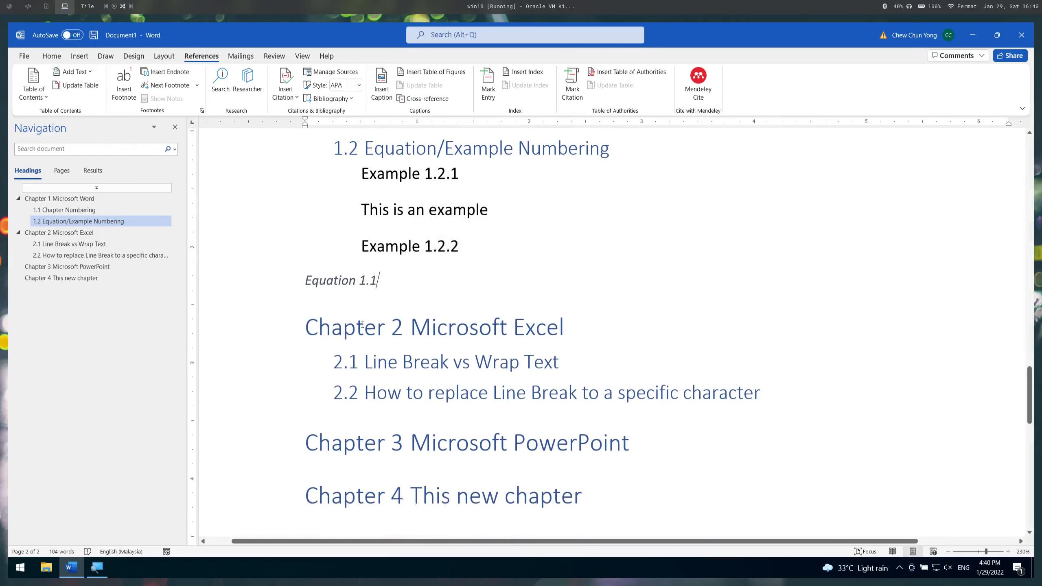
pyautogui.click(629, 346)
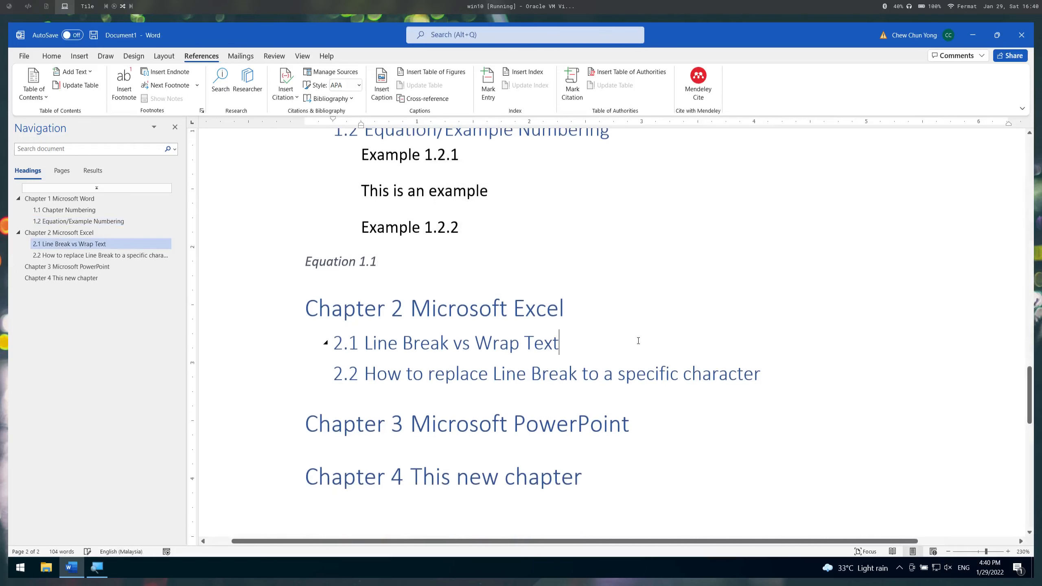
pyautogui.press('Return')
pyautogui.click(381, 87)
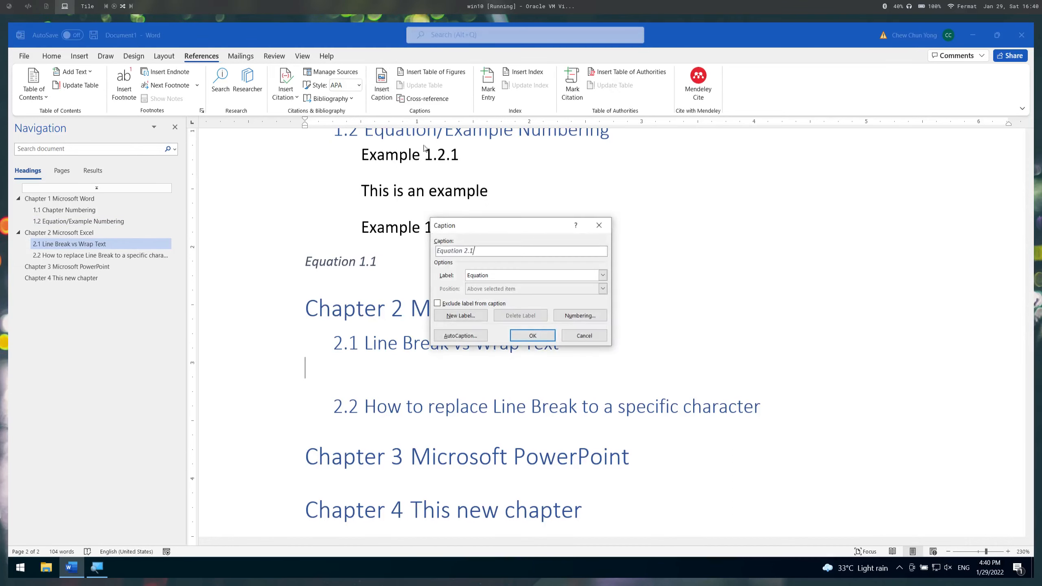
pyautogui.click(519, 335)
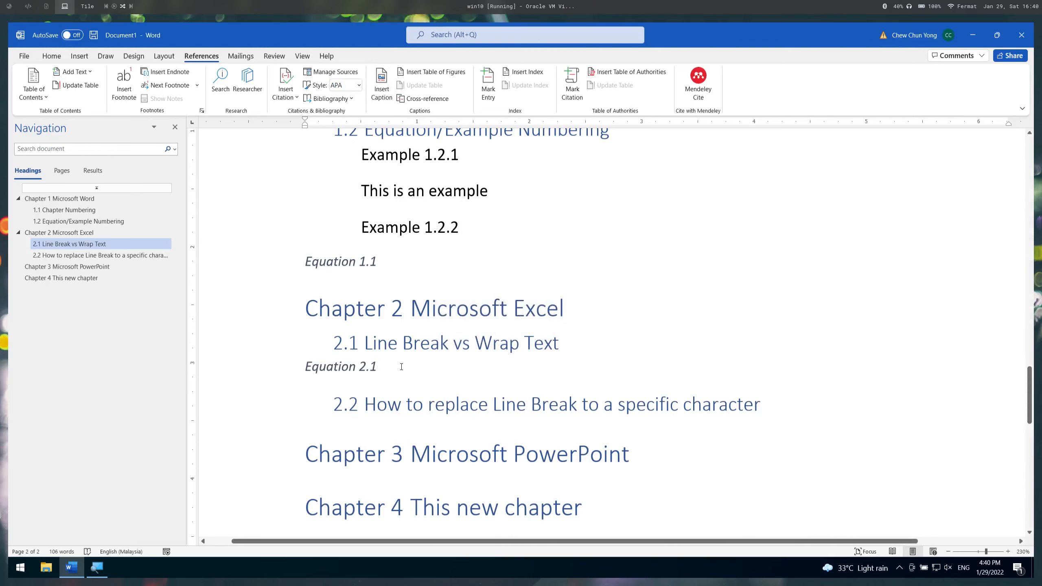
# - Insert a second automatically numbered Equation caption on a new line below the Equation 1.1 caption
pyautogui.scroll(1, 389, 331)
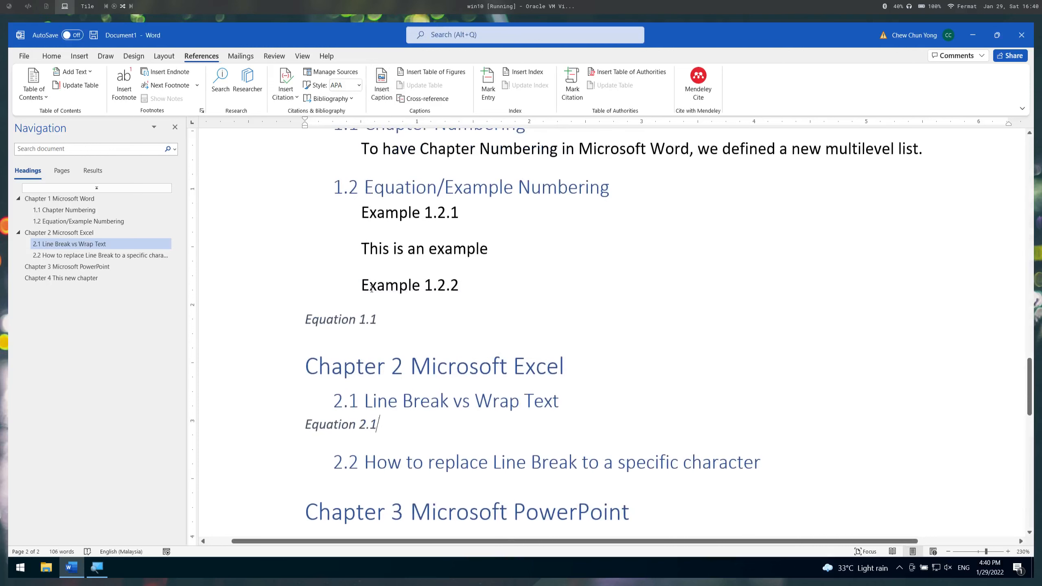
pyautogui.click(366, 319)
pyautogui.click(387, 319)
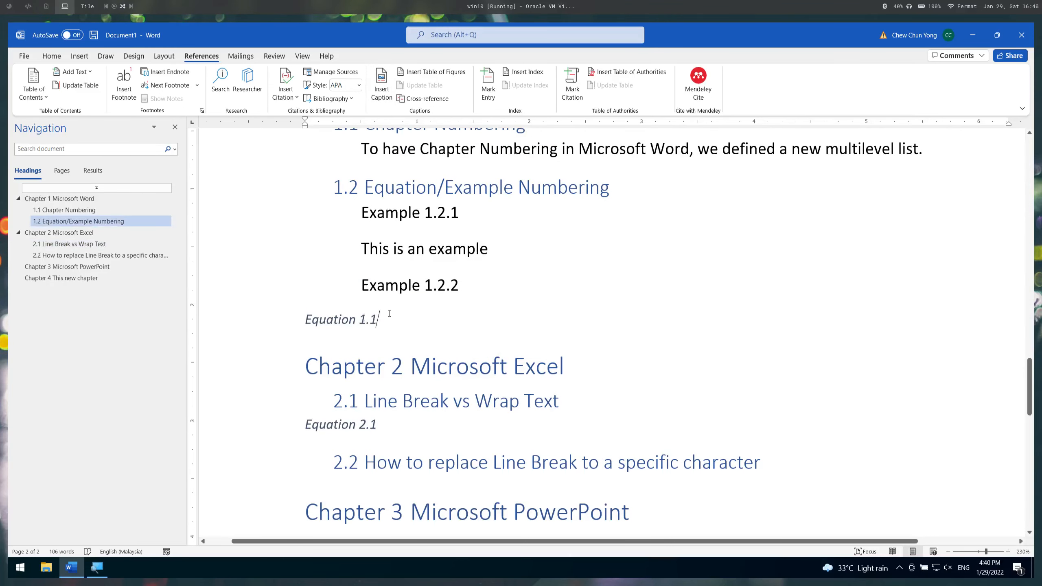
pyautogui.press('Return')
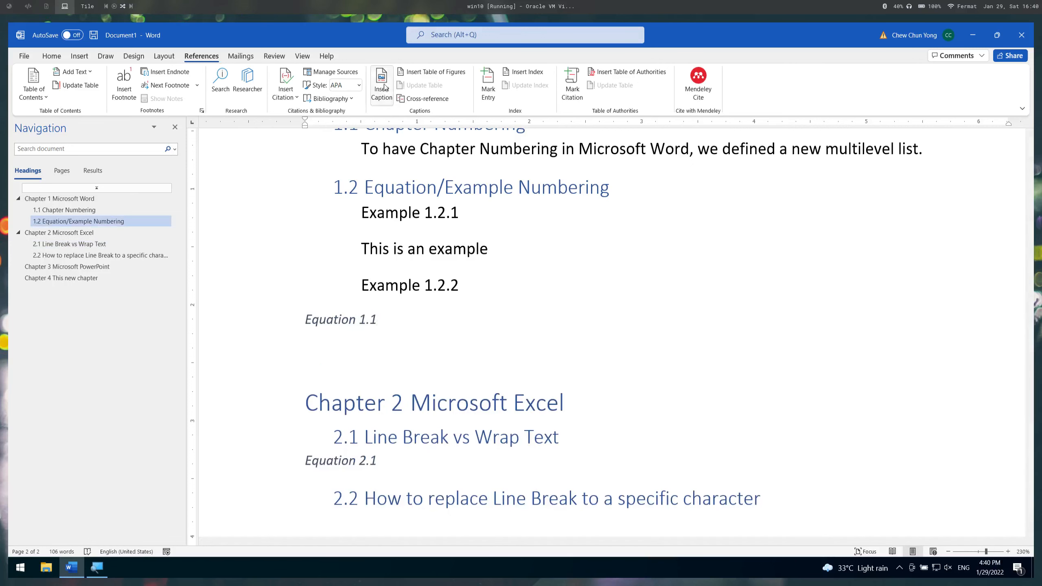
pyautogui.click(381, 84)
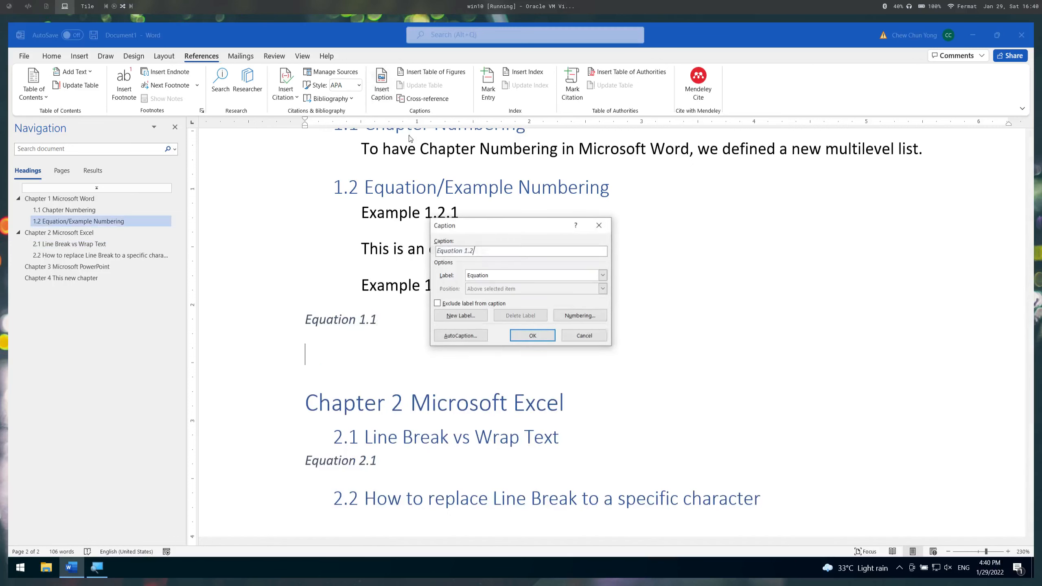
pyautogui.click(533, 335)
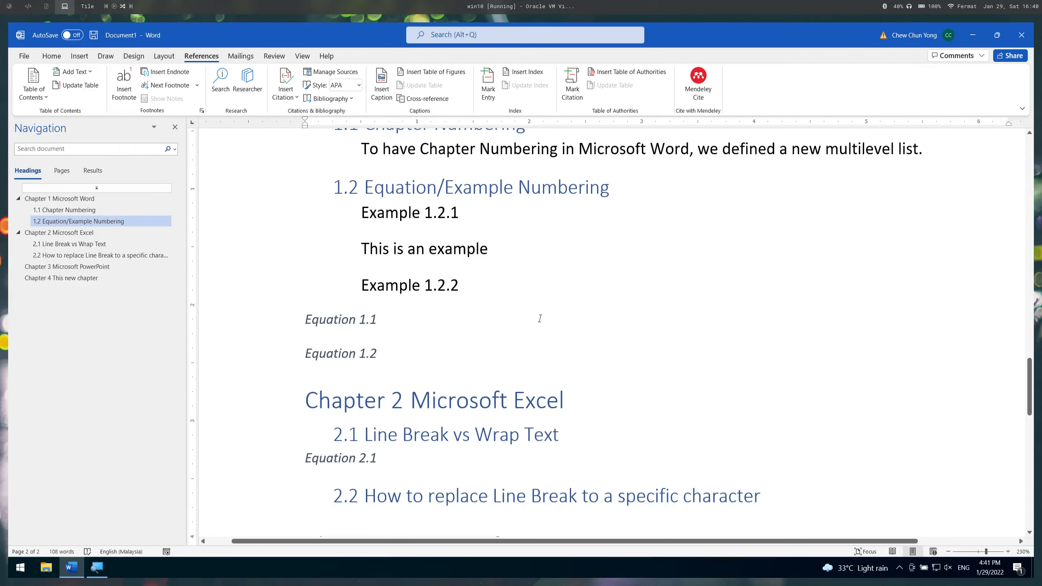
# - Undo the inserted Equation captions in sections 1.2 and 2.1
pyautogui.scroll(-3, 540, 319)
pyautogui.click(416, 343)
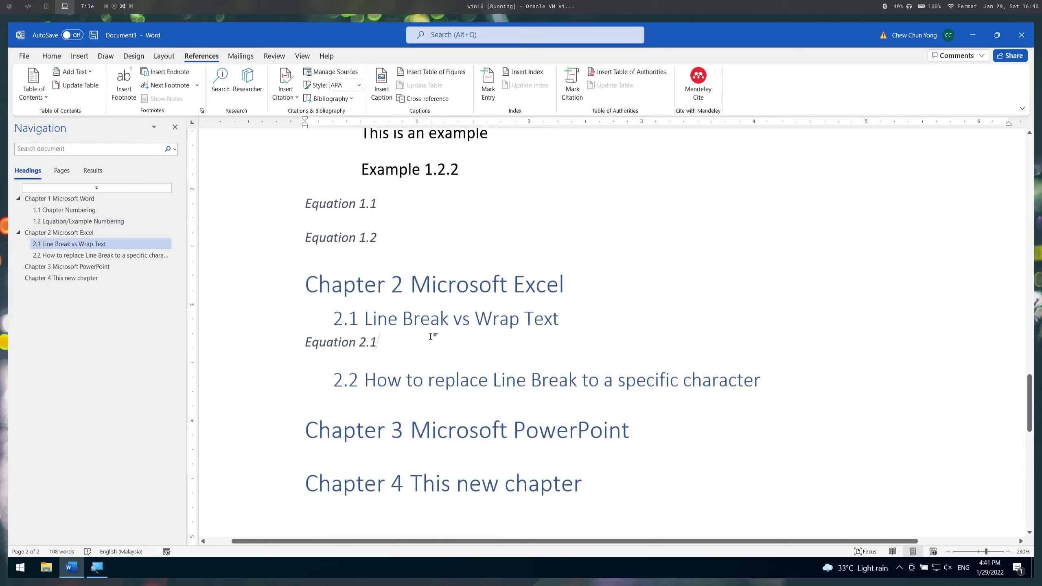
pyautogui.hotkey('ctrl', 'z')
pyautogui.hotkey('ctrl', 'z')
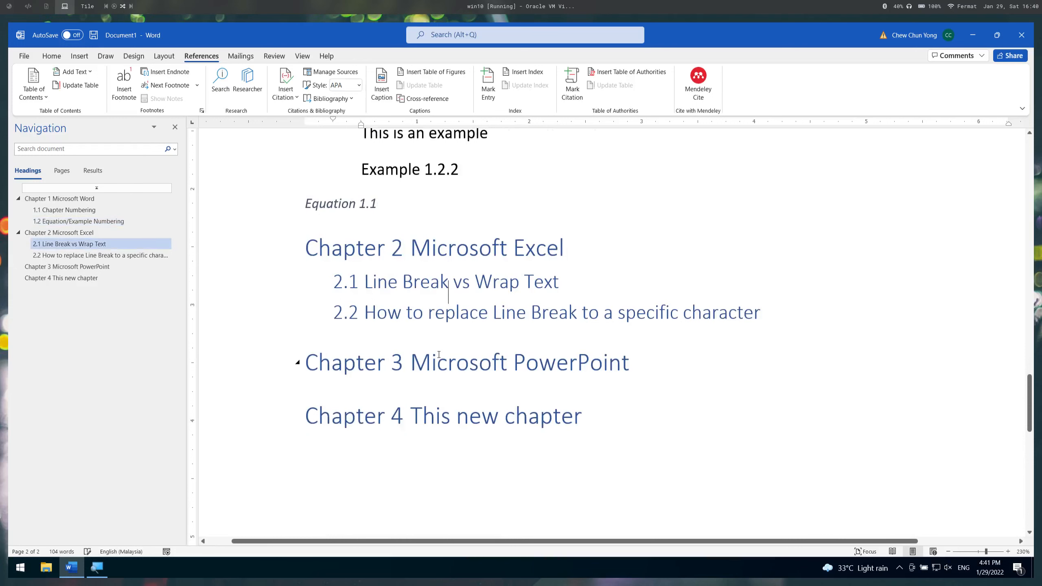
pyautogui.hotkey('ctrl', 'z')
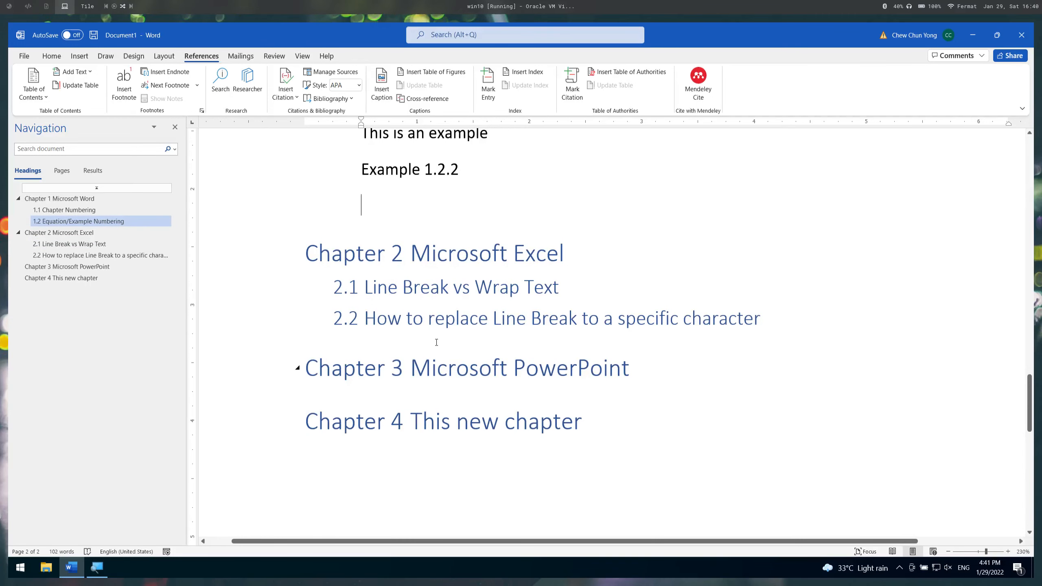
# - Insert an Equation caption on a new line below "Example 1.2.2", with its chapter number taken from the Heading 2 style
pyautogui.scroll(3, 436, 343)
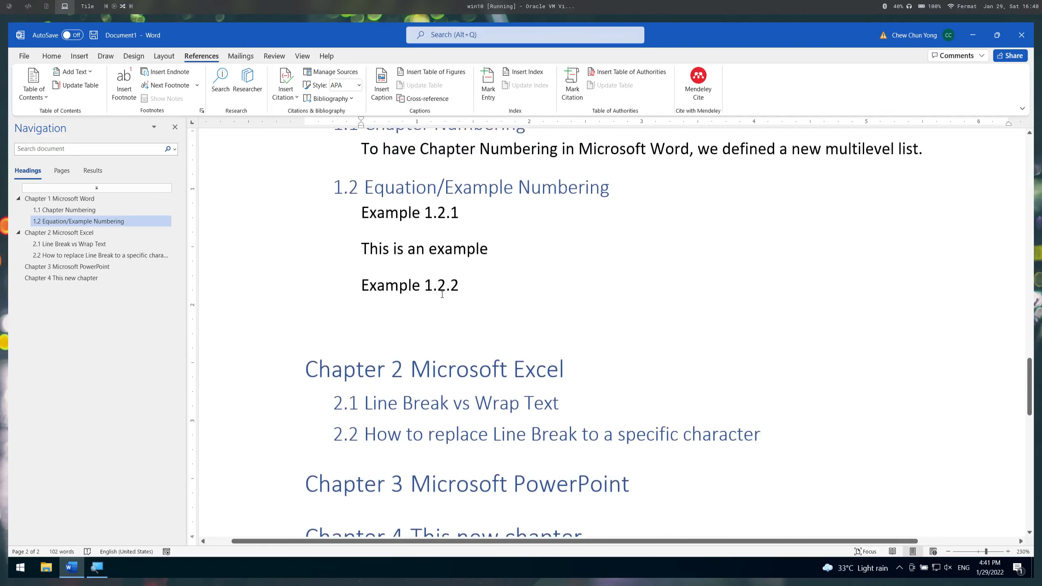
pyautogui.moveTo(451, 287); pyautogui.dragTo(427, 290)
pyautogui.scroll(1, 448, 327)
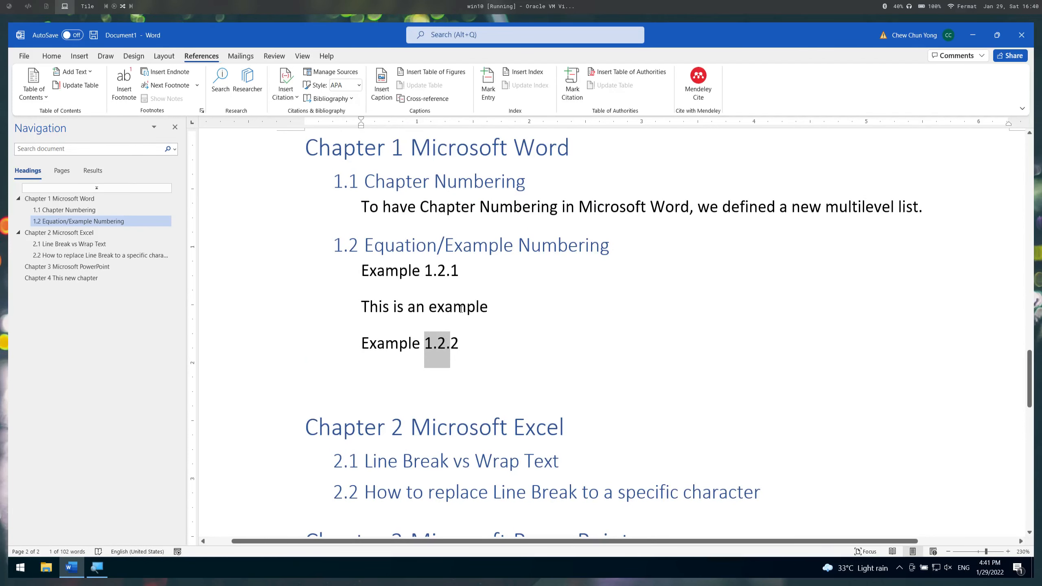
pyautogui.click(468, 347)
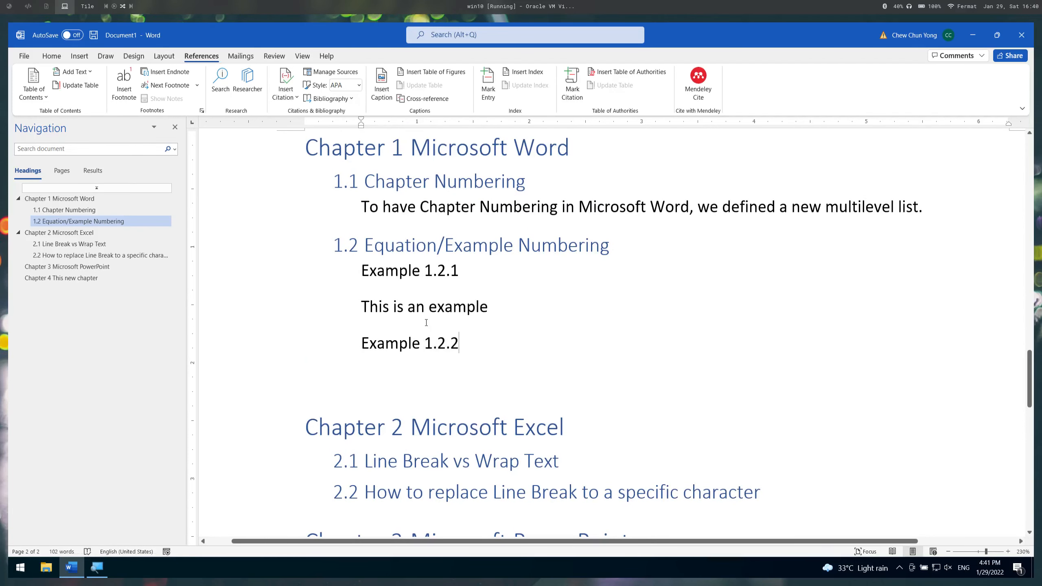
pyautogui.press('Return')
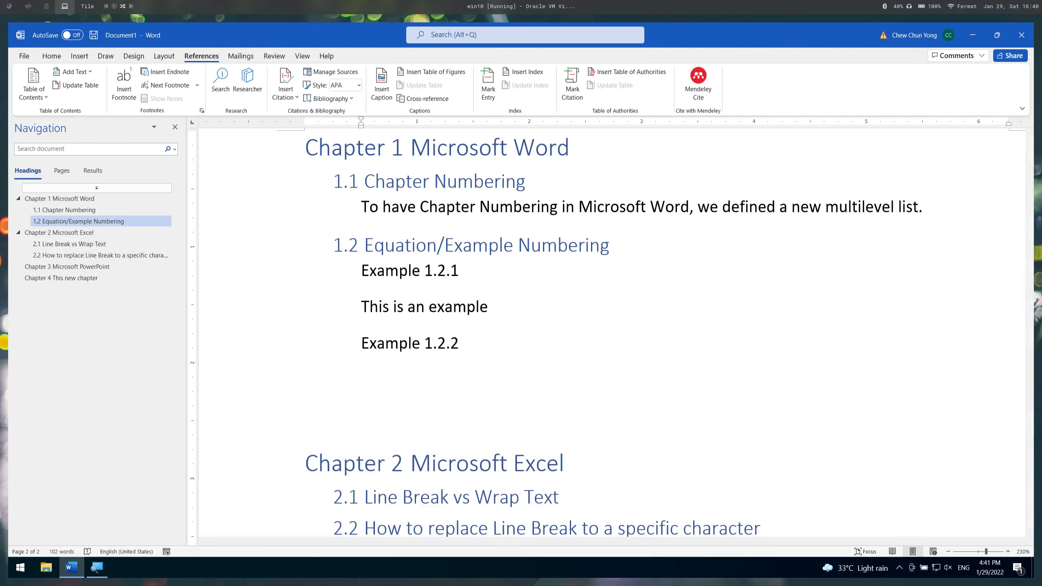
pyautogui.click(381, 86)
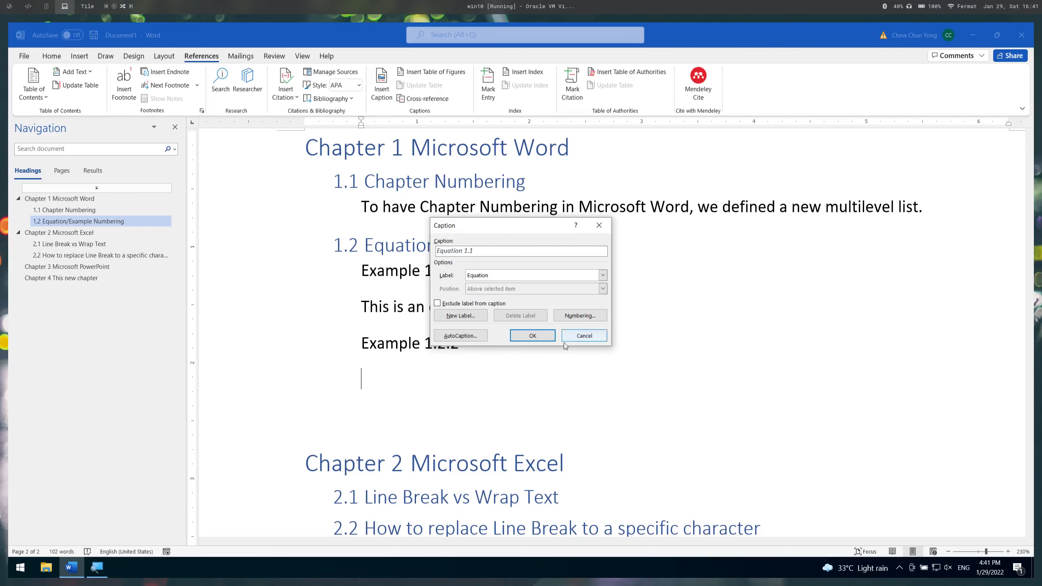
pyautogui.click(593, 314)
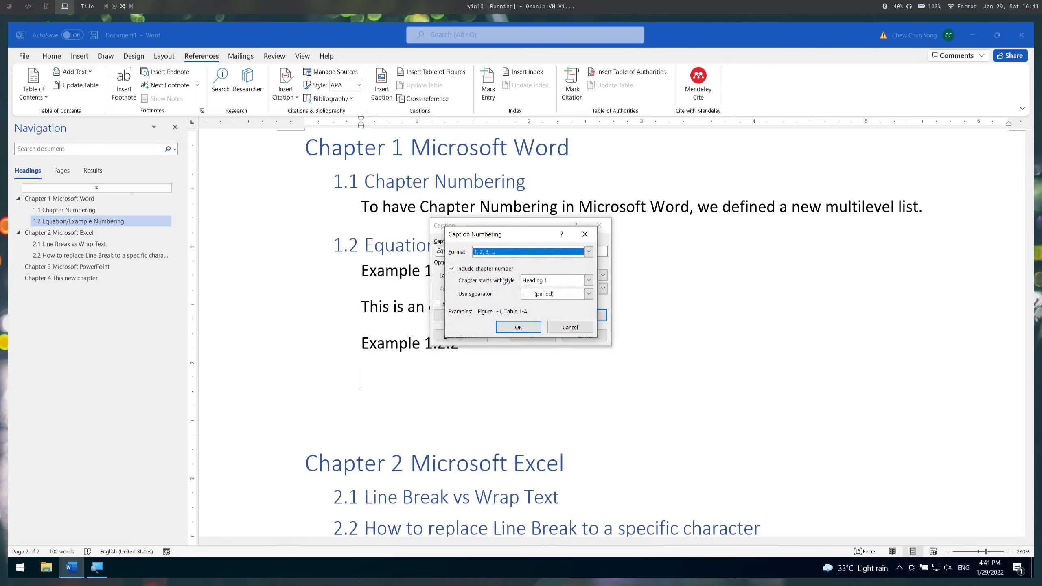
pyautogui.click(532, 280)
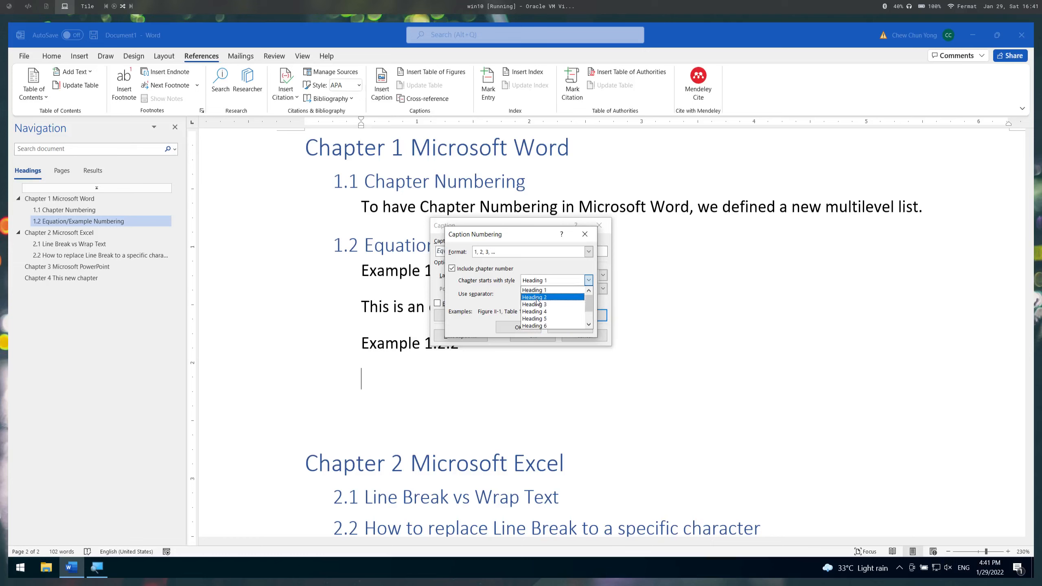
pyautogui.click(536, 299)
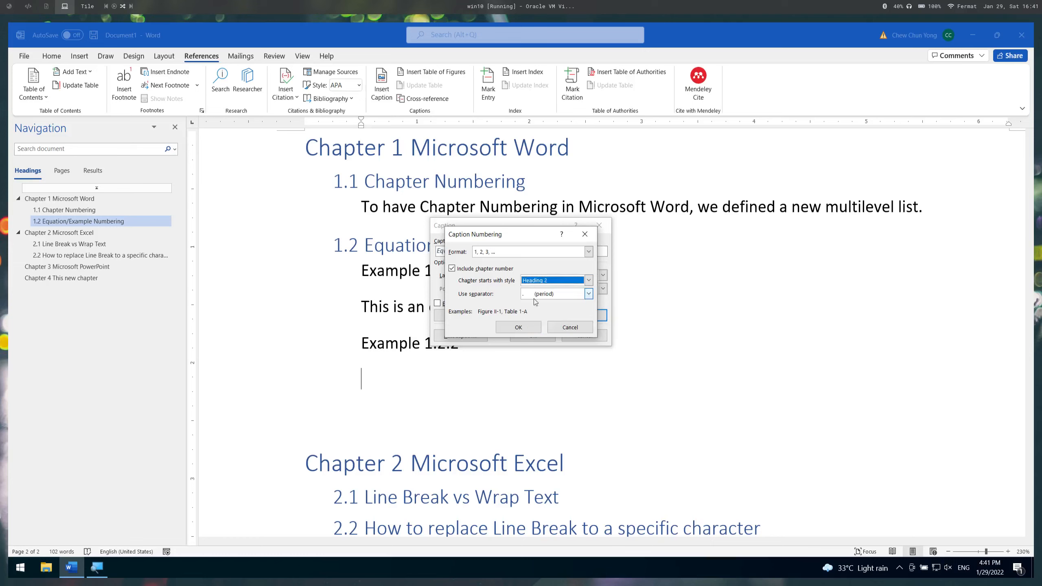
pyautogui.click(510, 328)
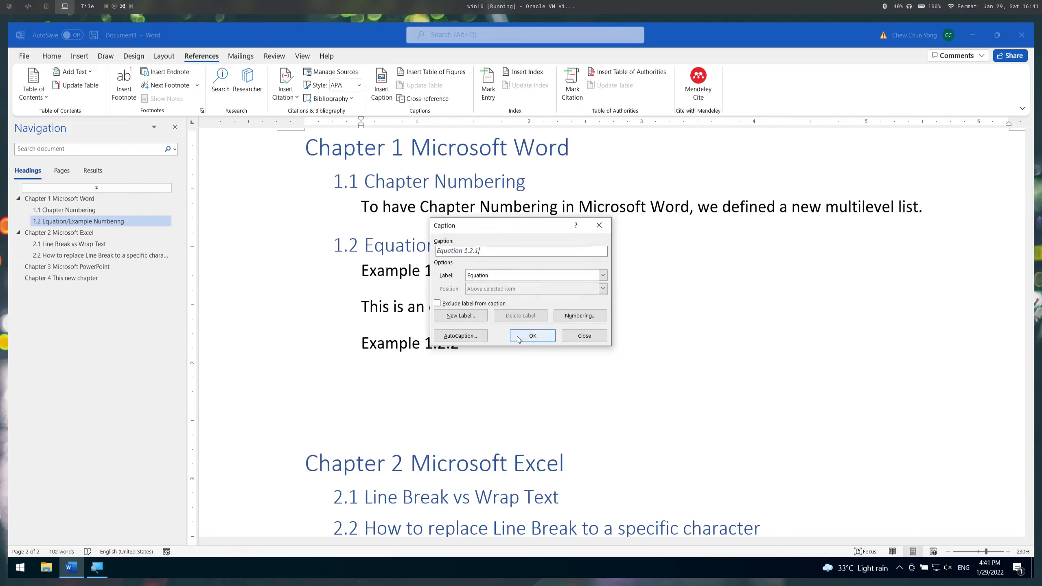
pyautogui.click(531, 336)
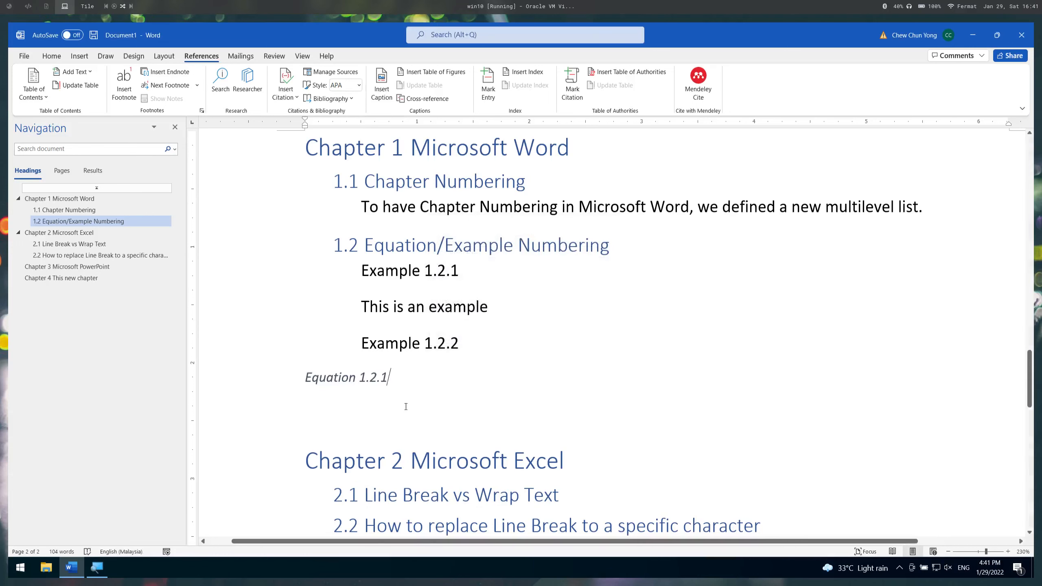
# - Insert another automatically numbered Equation caption on a new line below the Equation 1.2.1 caption
pyautogui.press('Return')
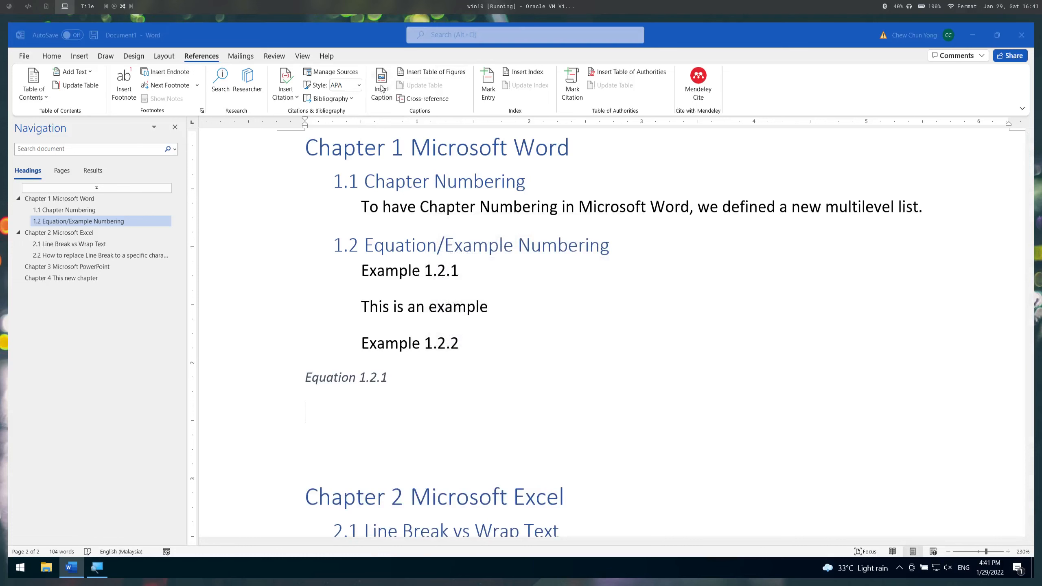
pyautogui.click(382, 88)
pyautogui.click(544, 337)
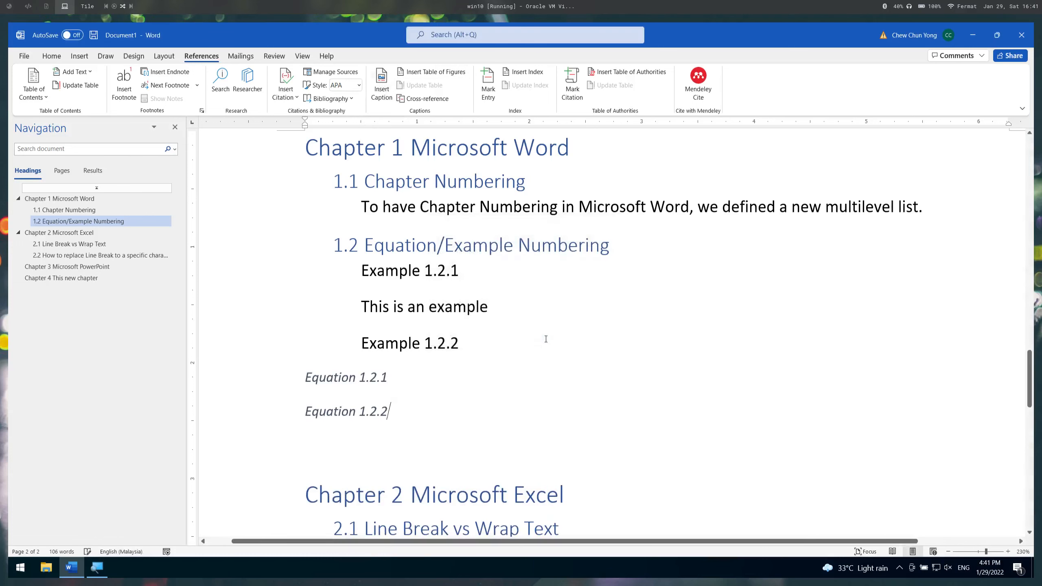
# - Insert an automatically numbered Equation caption on a new line below the Chapter 3 Microsoft PowerPoint heading
pyautogui.scroll(-6, 545, 338)
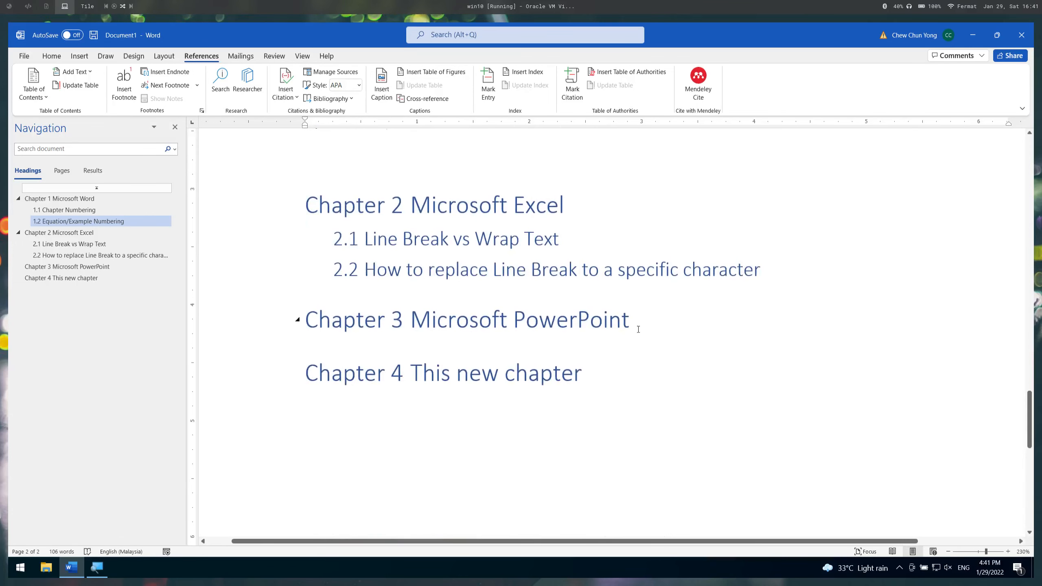
pyautogui.click(638, 329)
pyautogui.press('Return')
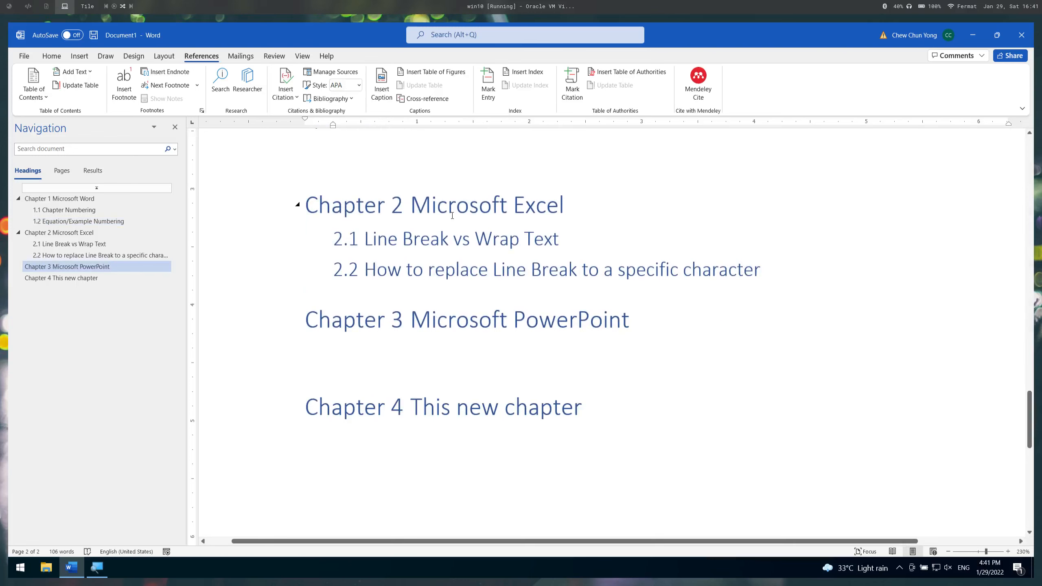
pyautogui.press('BackSpace')
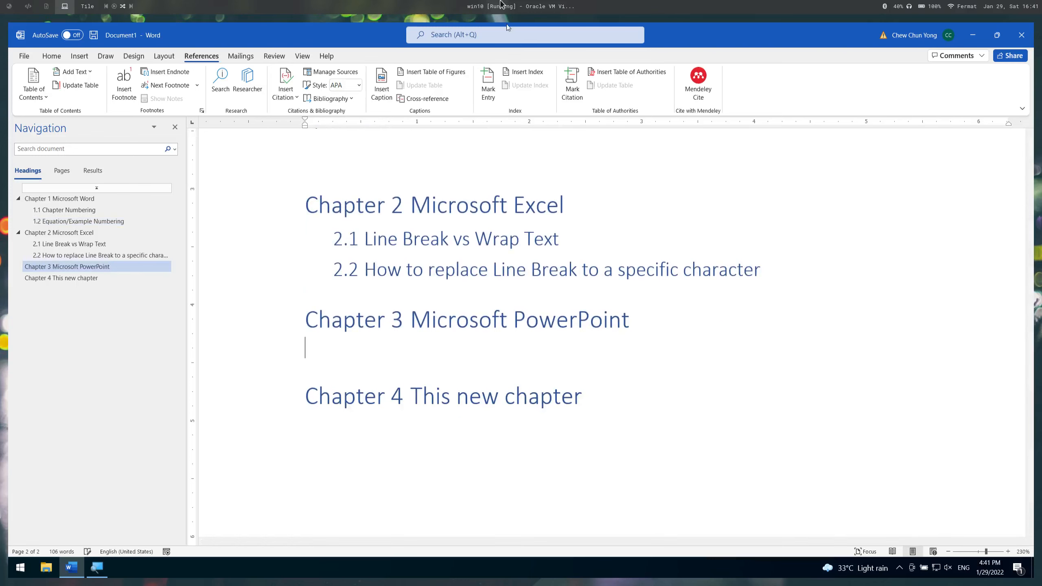
pyautogui.click(381, 86)
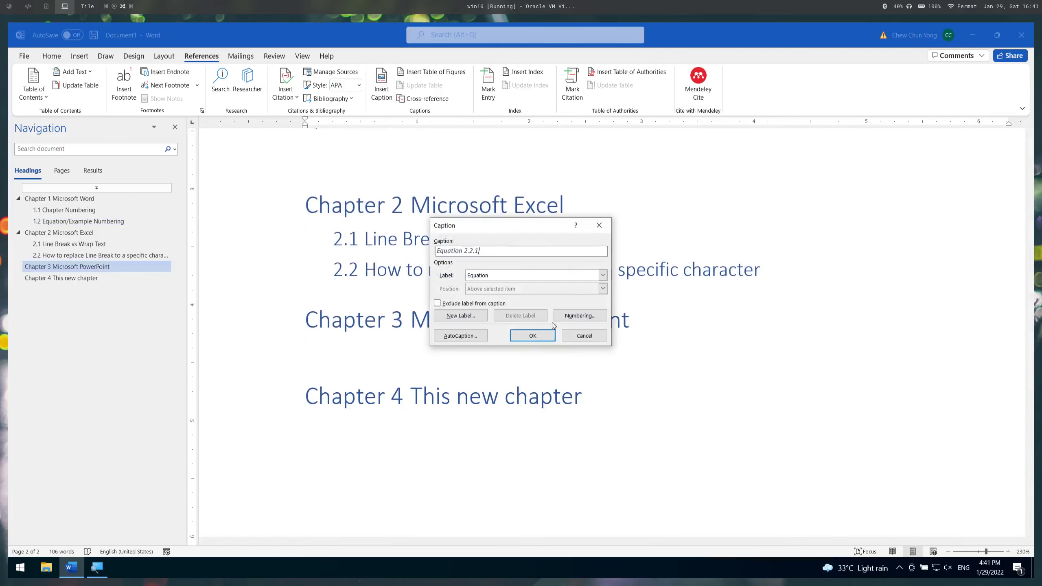
pyautogui.click(552, 335)
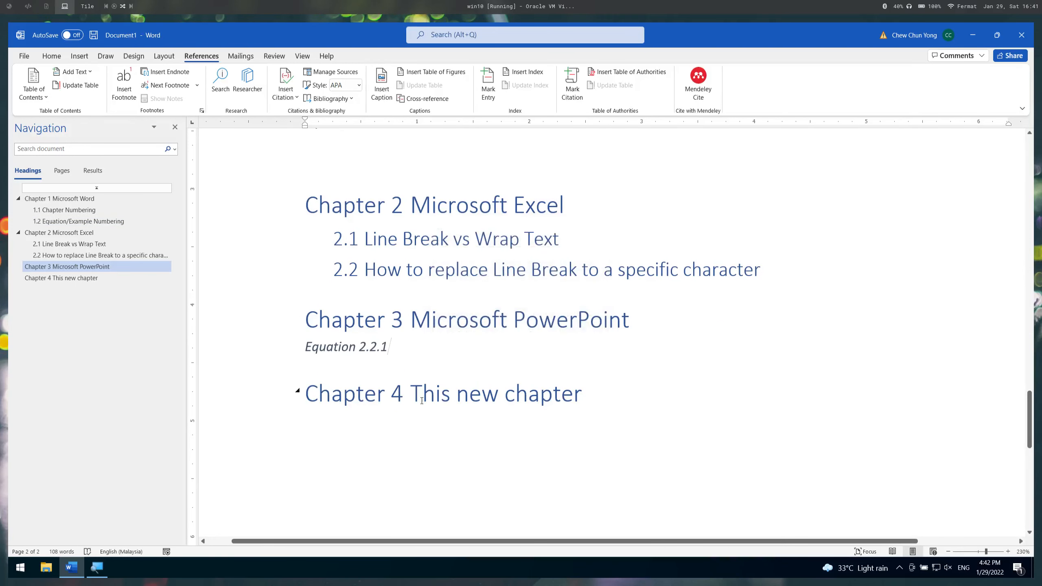
# - Add the section heading "Replace Font in PowerPoint" in Heading 2 style between the Chapter 3 heading and its Equation caption
pyautogui.scroll(1, 398, 383)
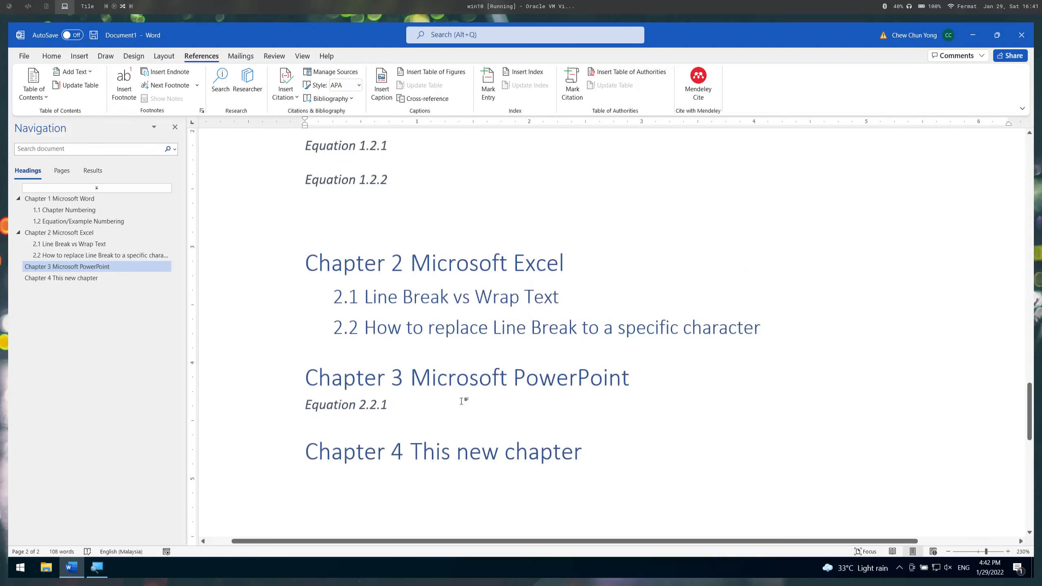
pyautogui.click(368, 409)
pyautogui.press('End')
pyautogui.click(639, 372)
pyautogui.press('Return')
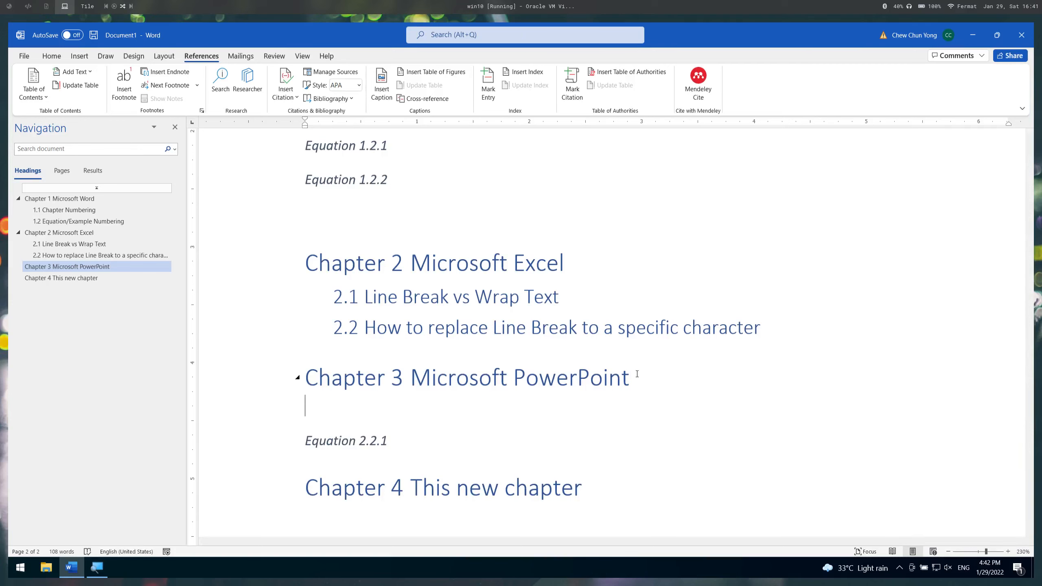
pyautogui.write('Replace Font')
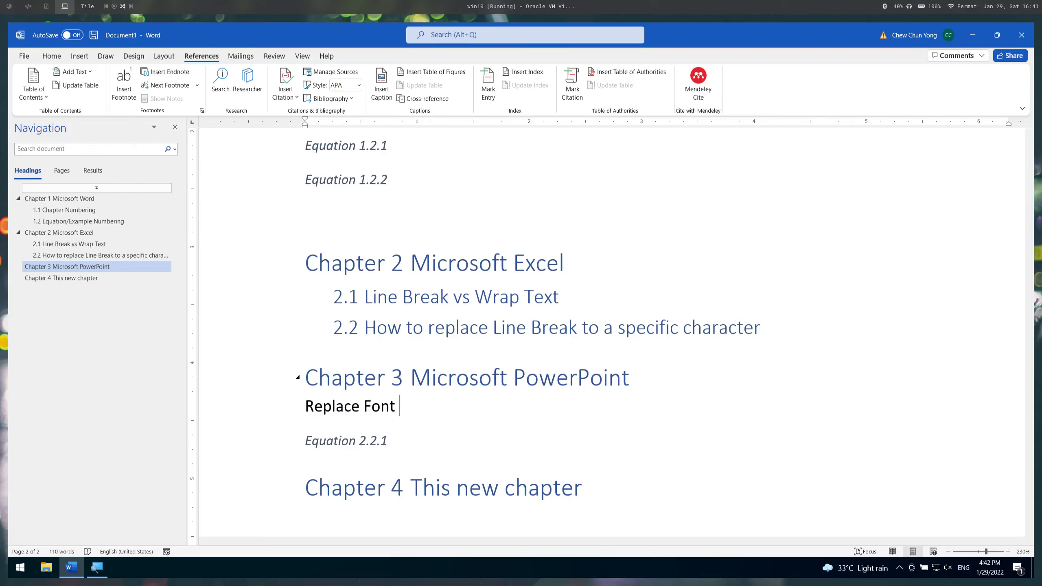
pyautogui.write('in PowerPoint')
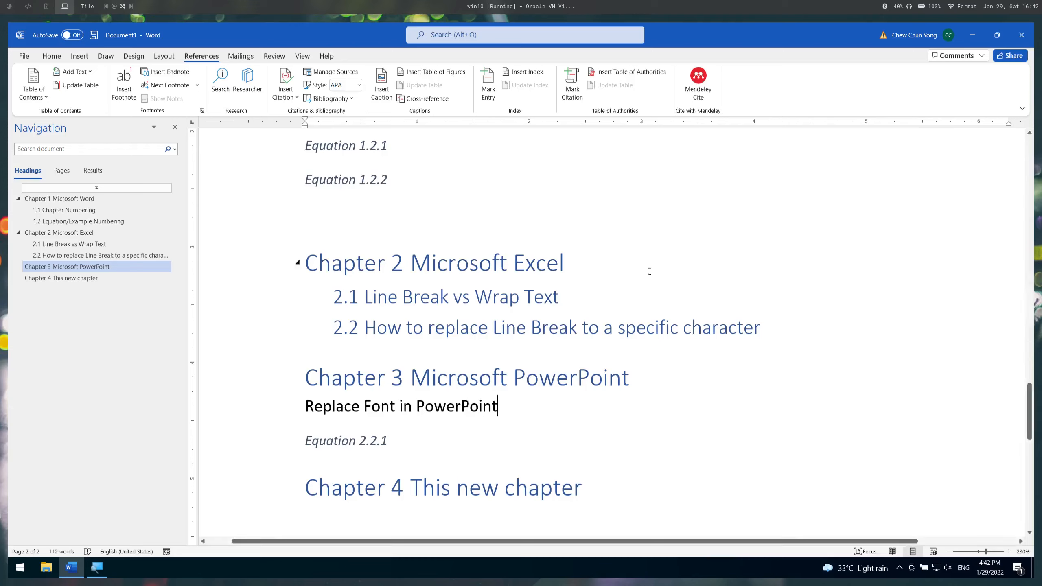
pyautogui.click(51, 56)
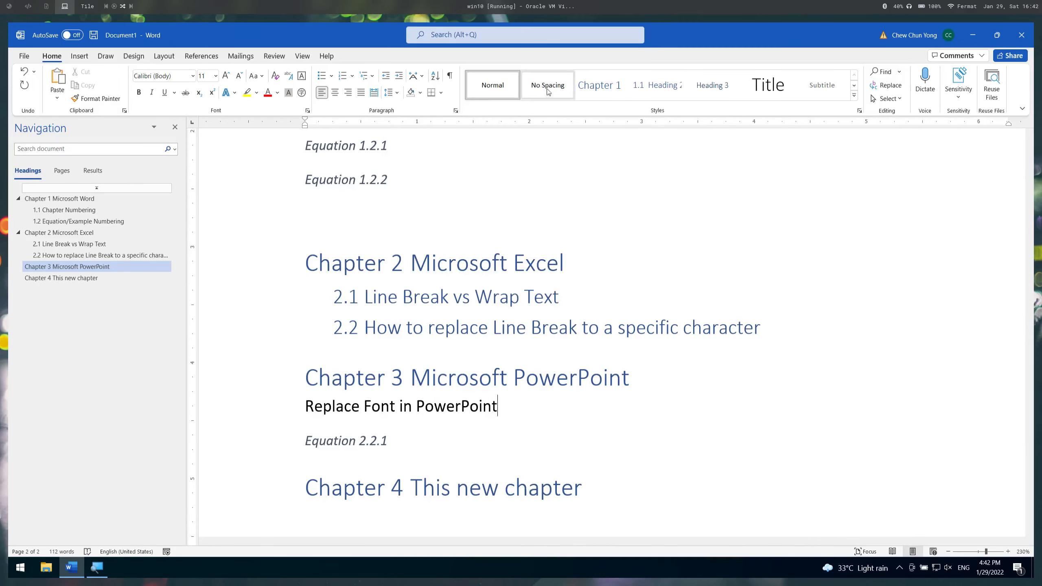
pyautogui.click(673, 96)
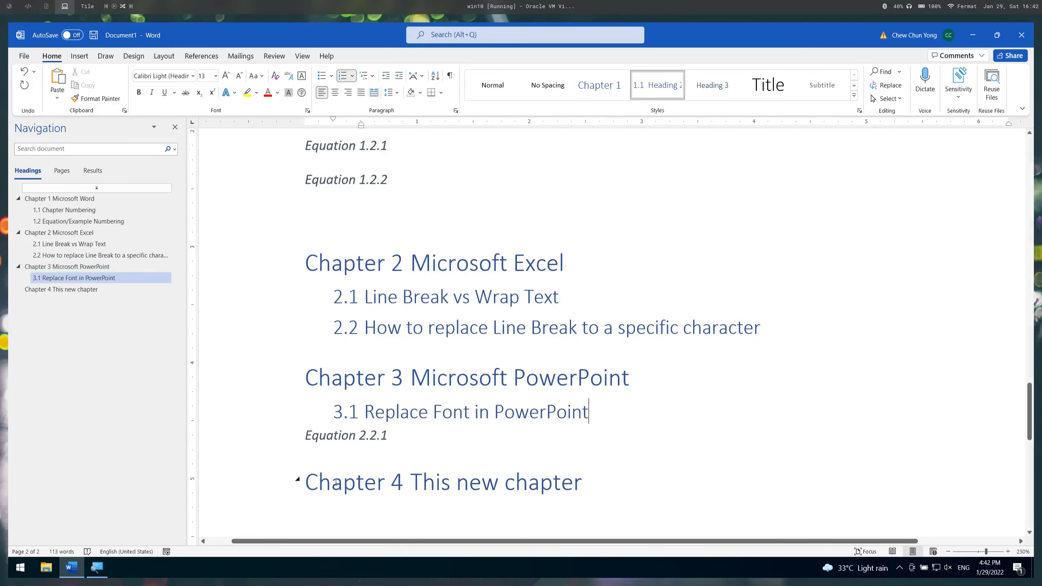
# - Update only the section-number field of the Equation caption under "Replace Font in PowerPoint", and undo that update
pyautogui.click(371, 435)
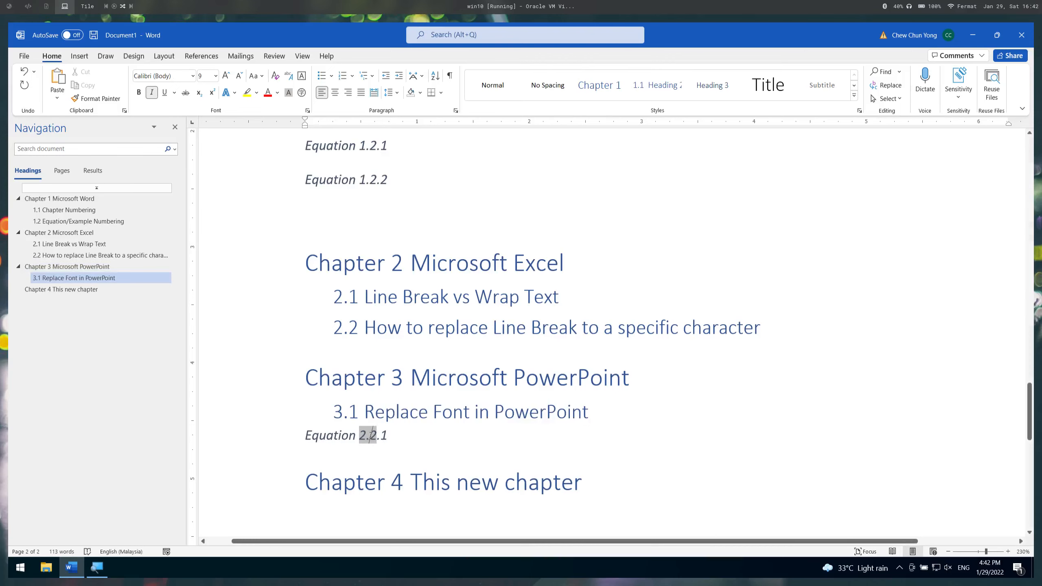
pyautogui.rightClick(371, 435)
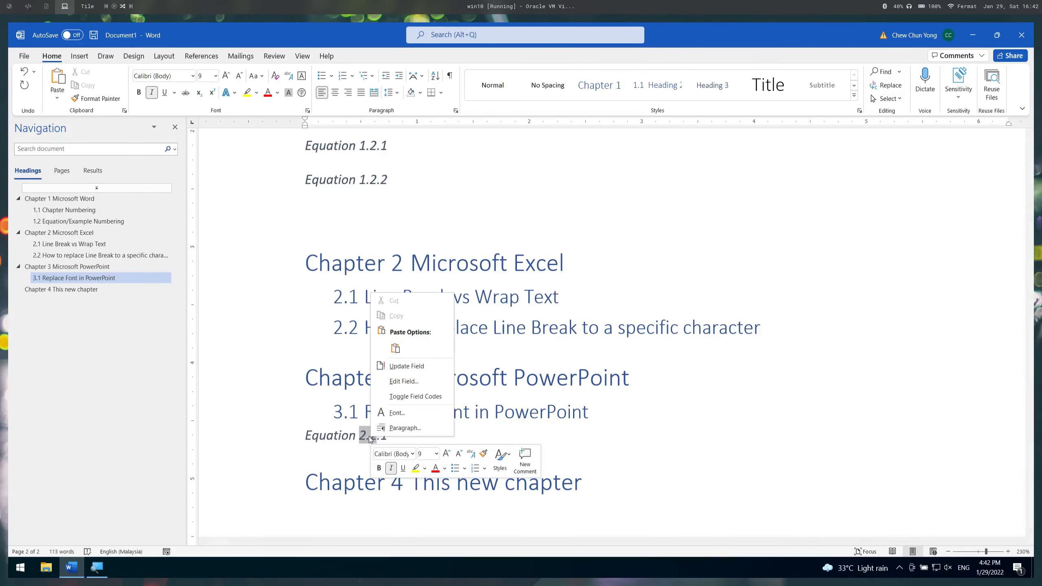
pyautogui.click(408, 366)
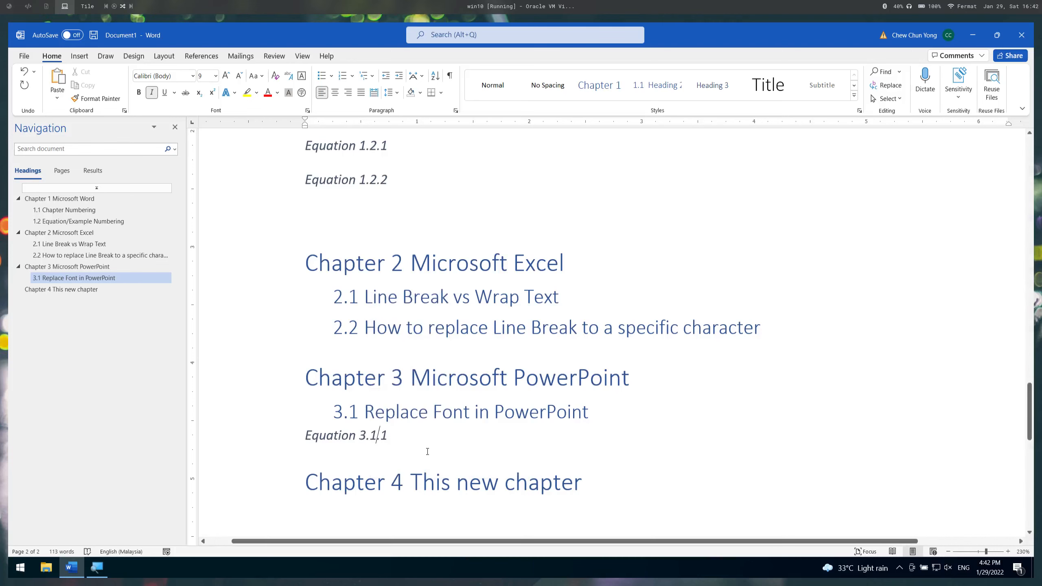
pyautogui.hotkey('ctrl', 'z')
# - Update every field in the whole document, choosing to update the entire table of contents
pyautogui.click(422, 430)
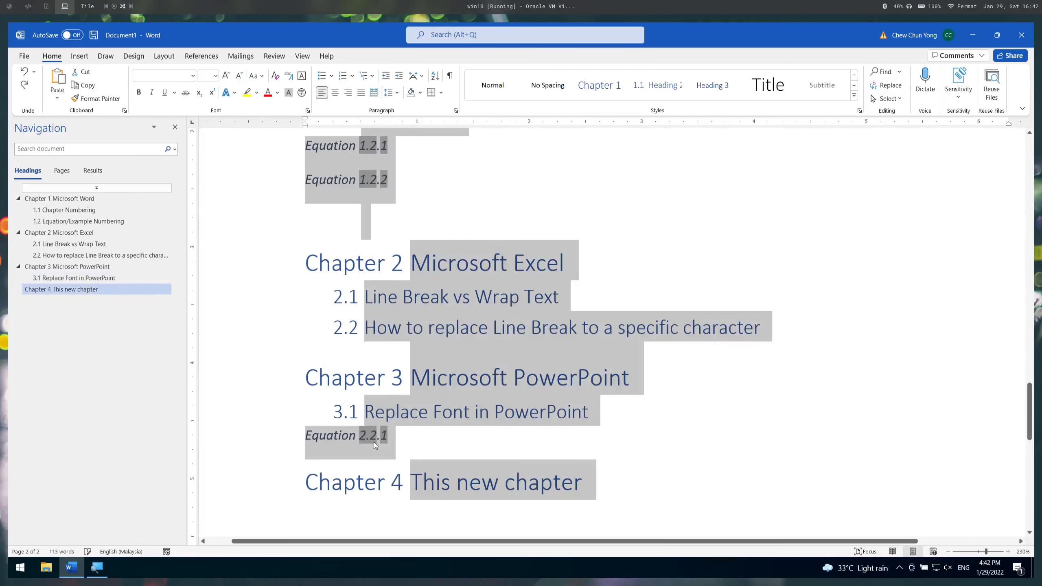
pyautogui.hotkey('ctrl', 'a')
pyautogui.press('F9')
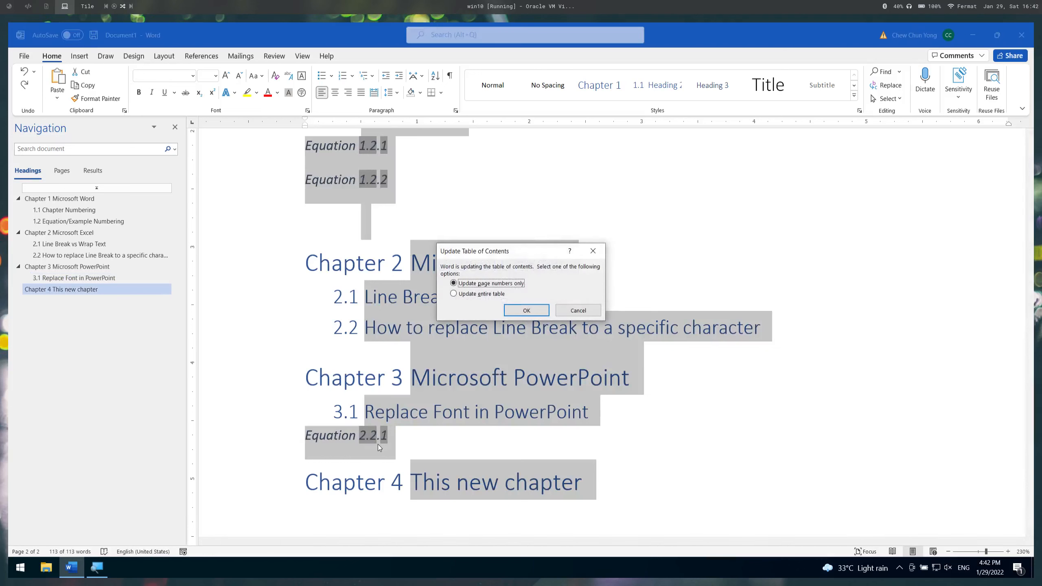
pyautogui.click(490, 293)
pyautogui.click(527, 311)
pyautogui.click(442, 441)
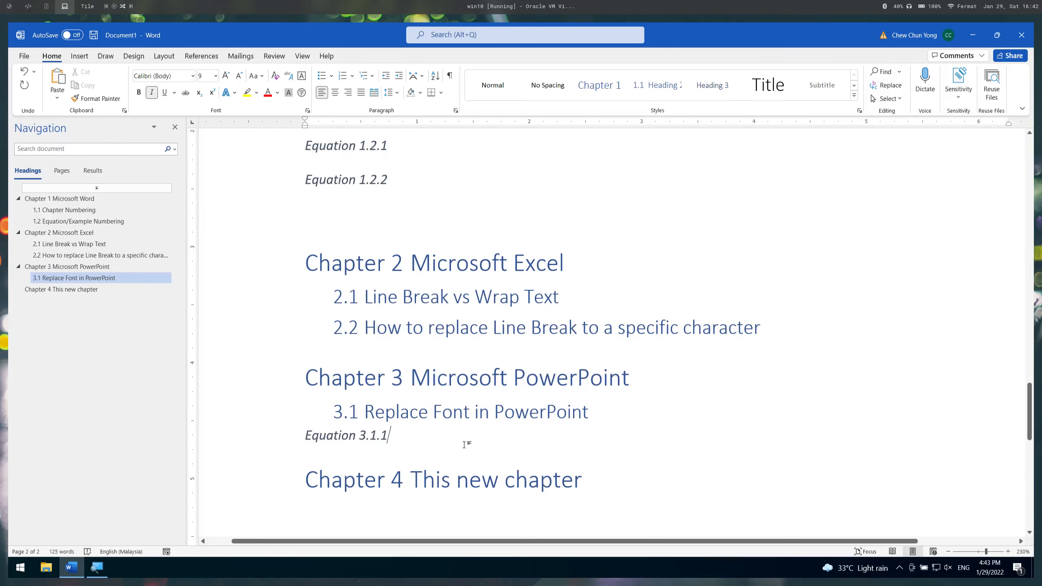
# - Delete the manually typed "Example 1.2.1" line under Equation/Example Numbering and leave an empty line in its place
pyautogui.scroll(1, 462, 437)
pyautogui.scroll(2, 459, 431)
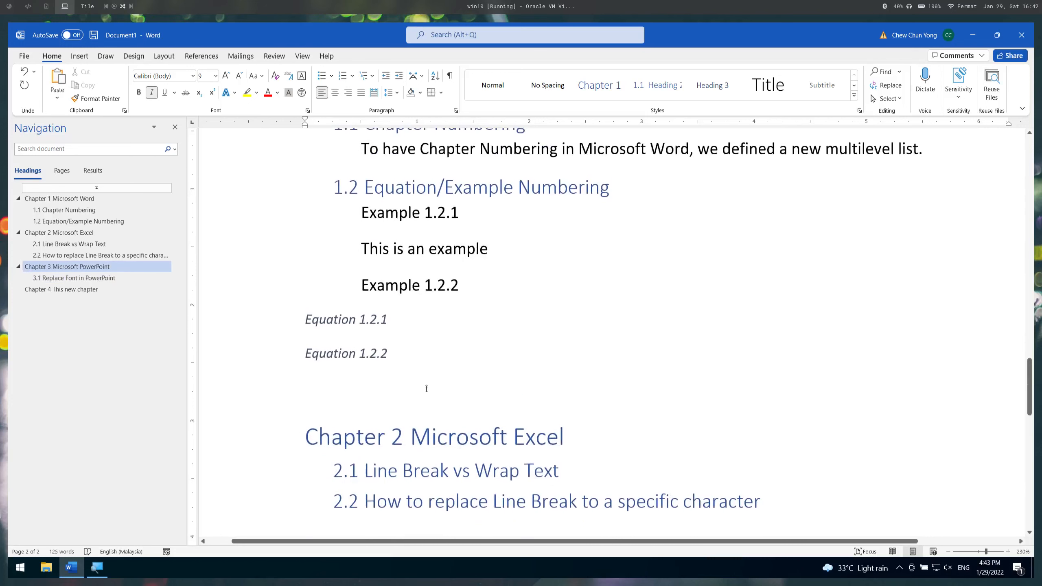
pyautogui.scroll(-3, 367, 370)
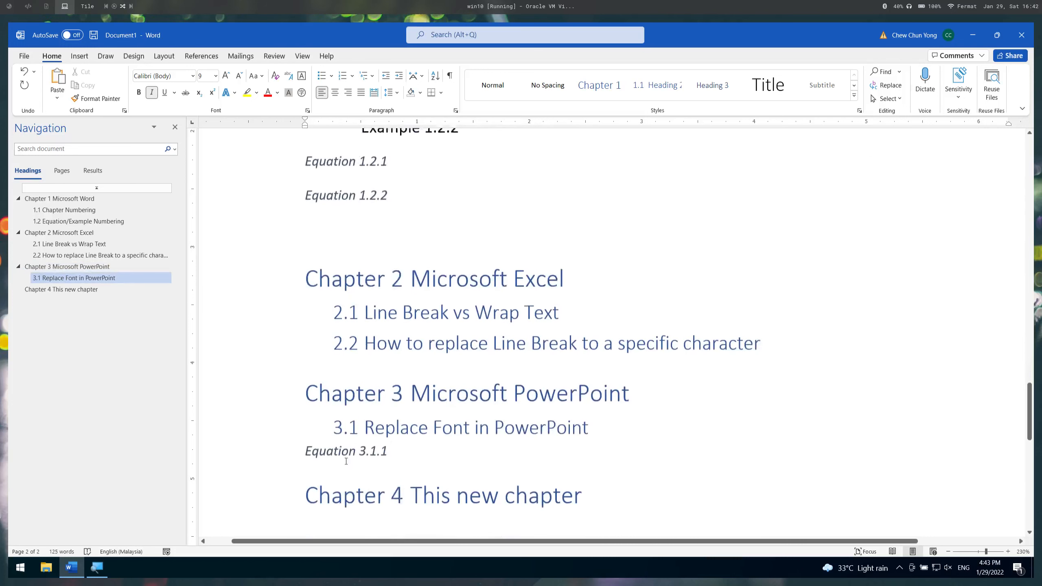
pyautogui.scroll(2, 446, 374)
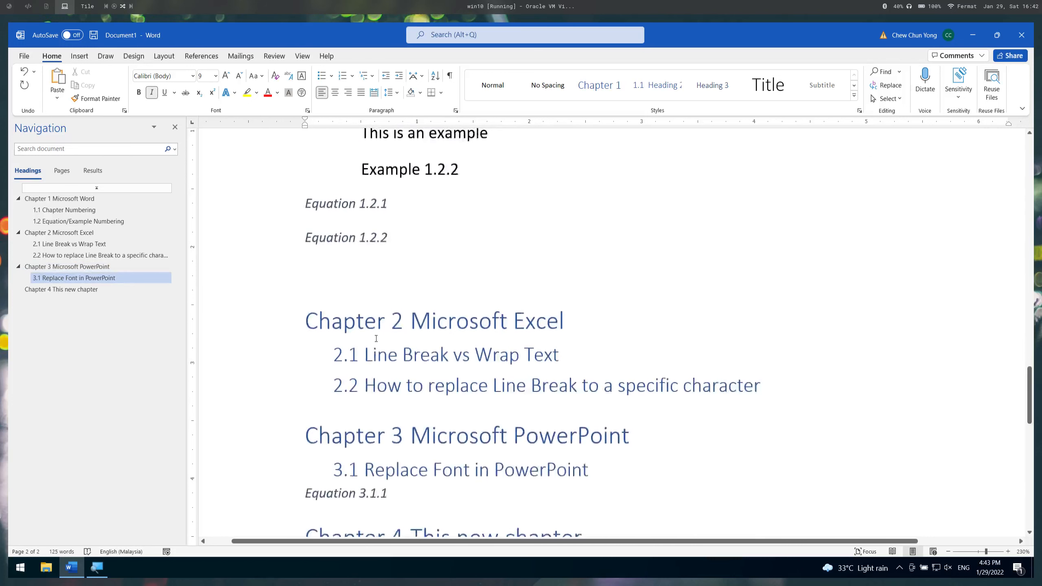
pyautogui.scroll(1, 493, 345)
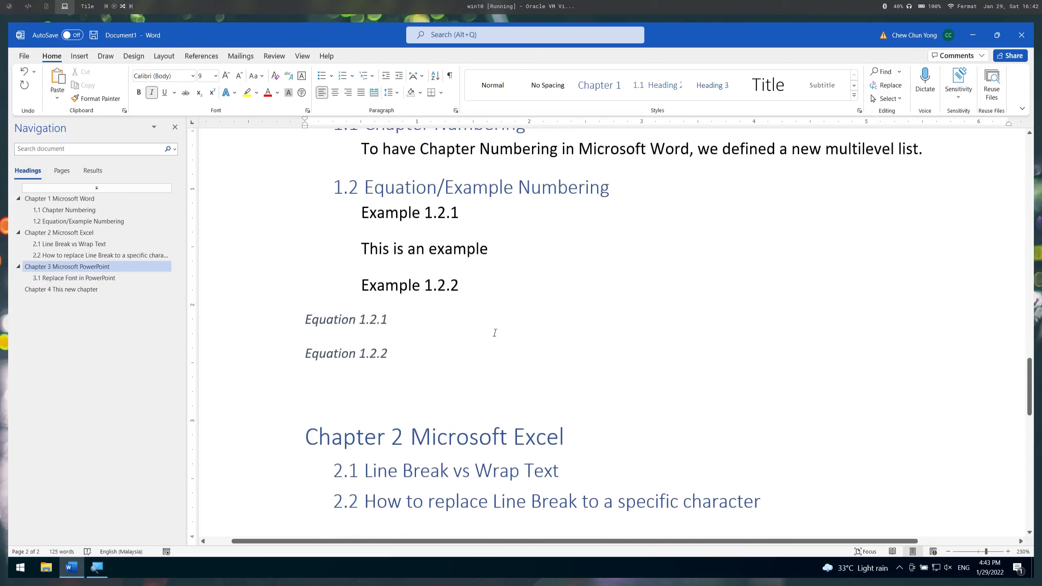
pyautogui.tripleClick(495, 257)
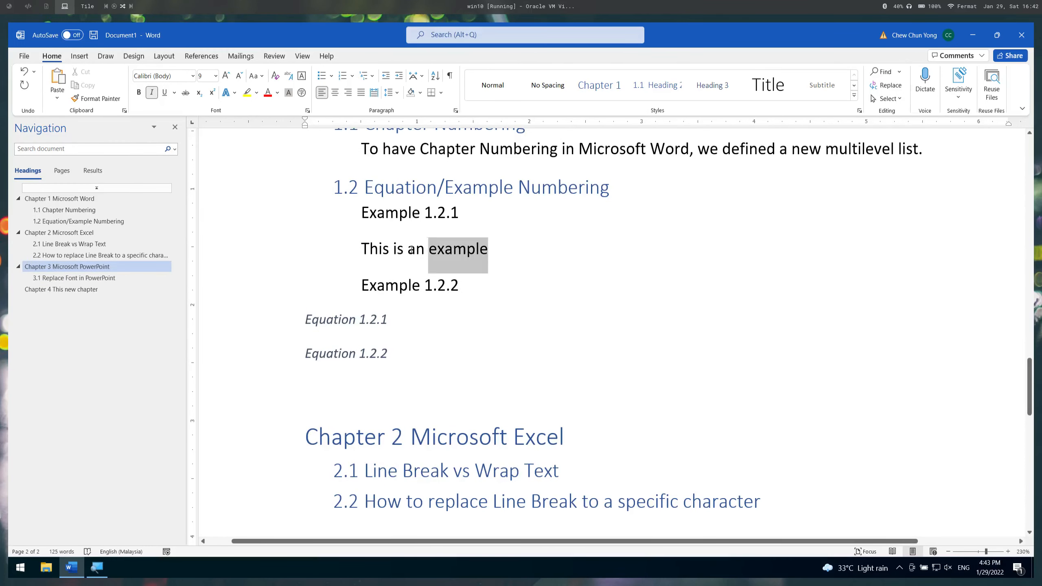
pyautogui.click(438, 218)
pyautogui.moveTo(438, 218); pyautogui.dragTo(364, 216)
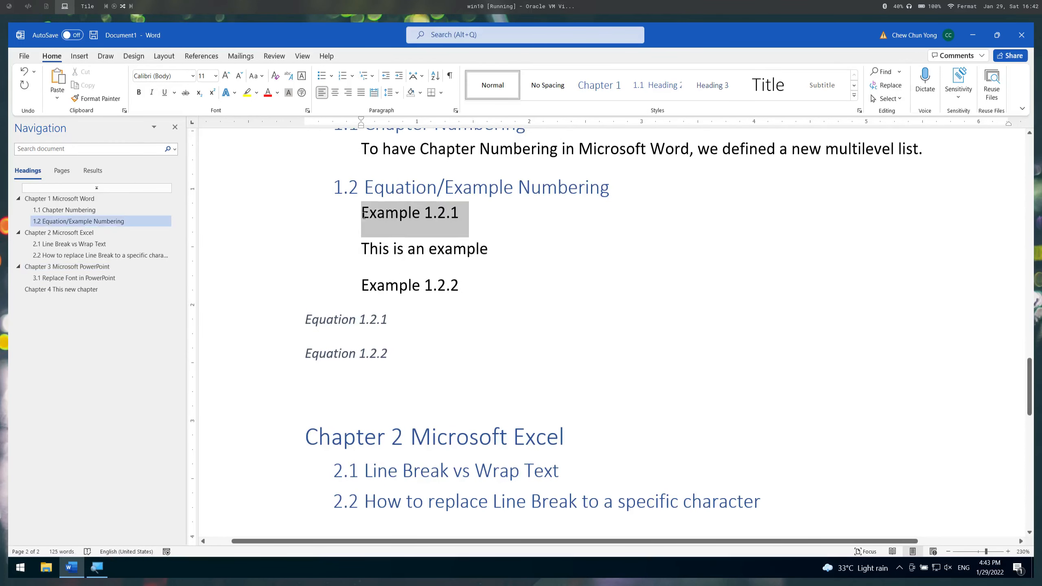
pyautogui.press('Delete')
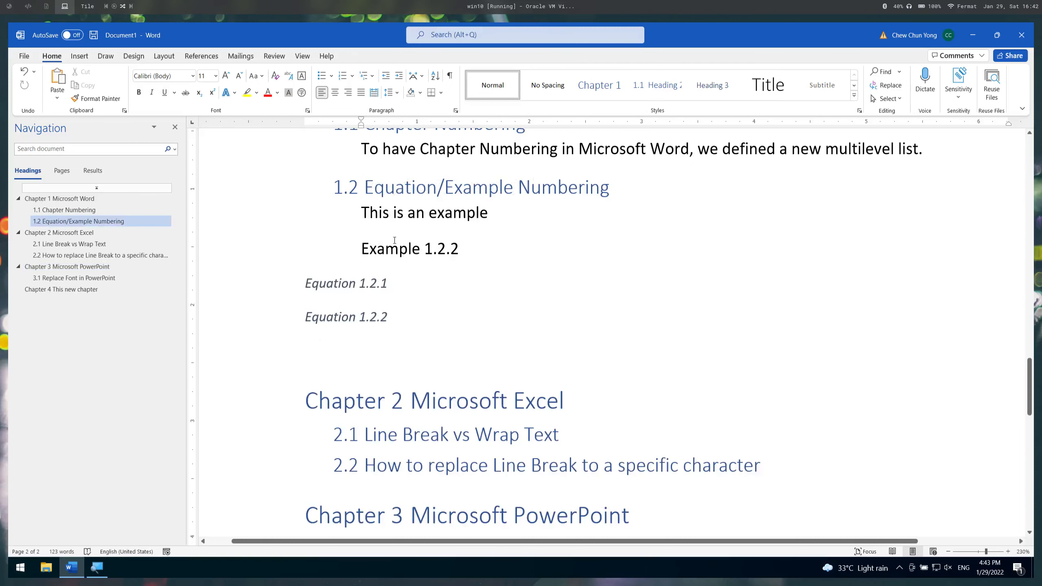
pyautogui.press('Return')
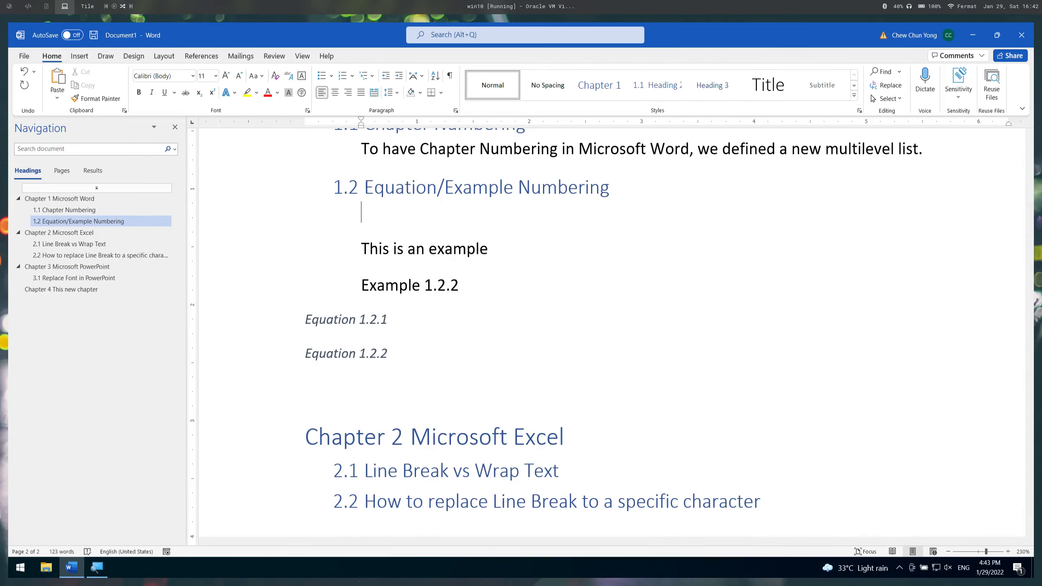
# - Start a caption on the empty line and create a new caption label named "Example"
pyautogui.click(203, 56)
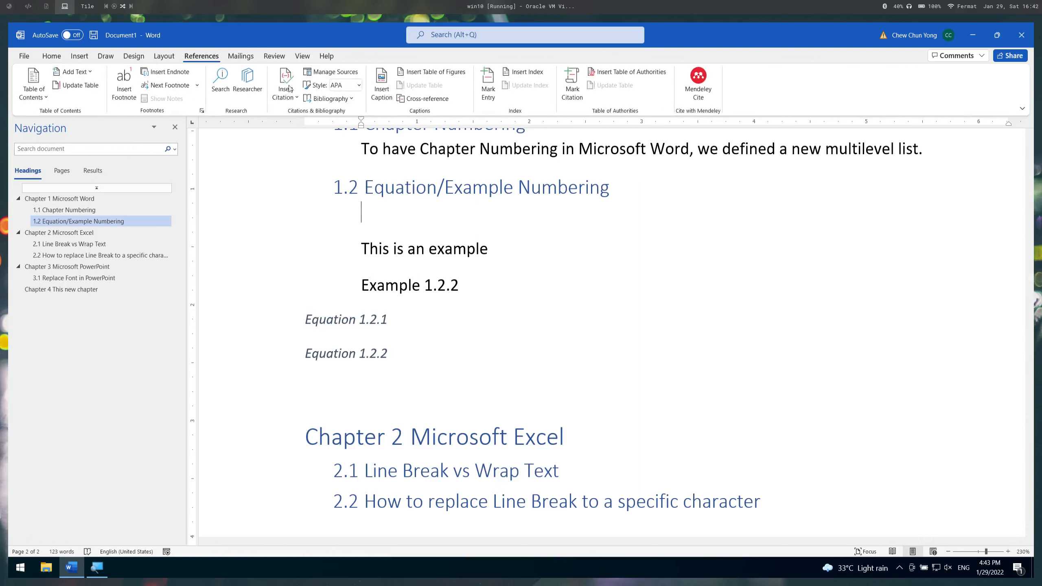
pyautogui.click(381, 84)
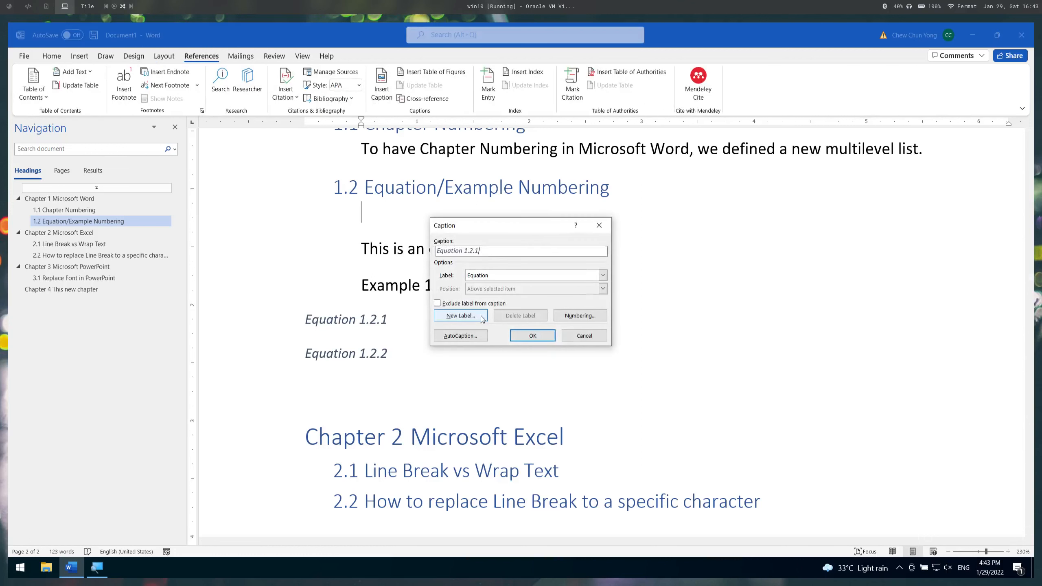
pyautogui.click(483, 319)
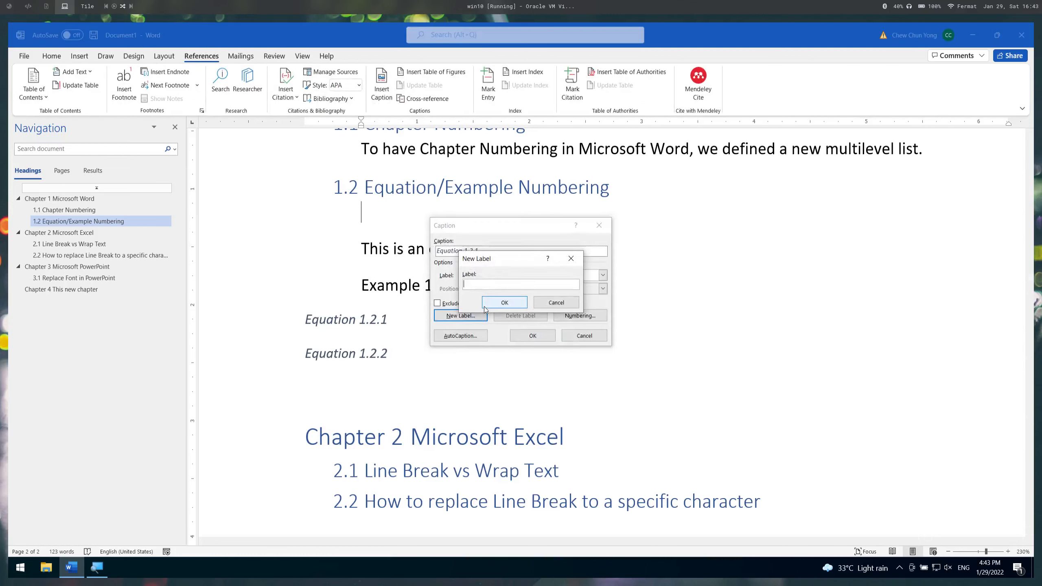
pyautogui.write('Example')
pyautogui.click(525, 299)
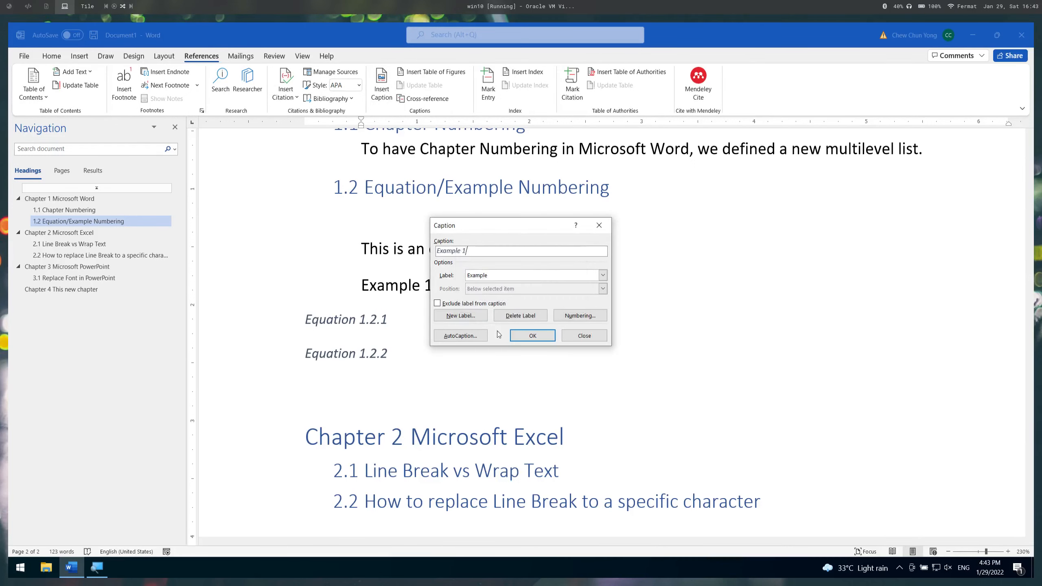
# - Include the Heading 2 chapter number with a period separator in the Example caption numbering, and insert the caption
pyautogui.click(598, 318)
pyautogui.click(509, 269)
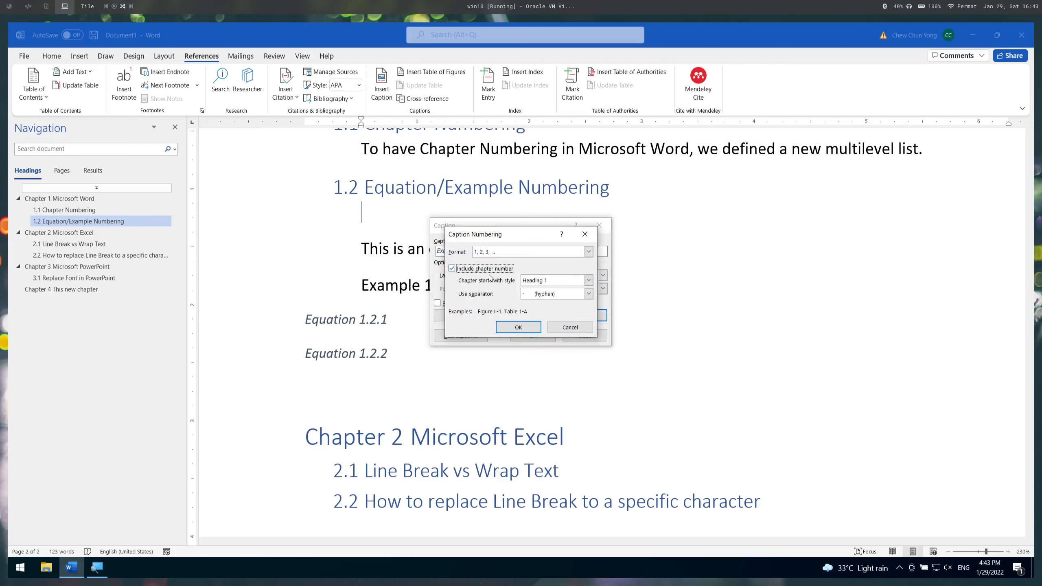
pyautogui.click(588, 279)
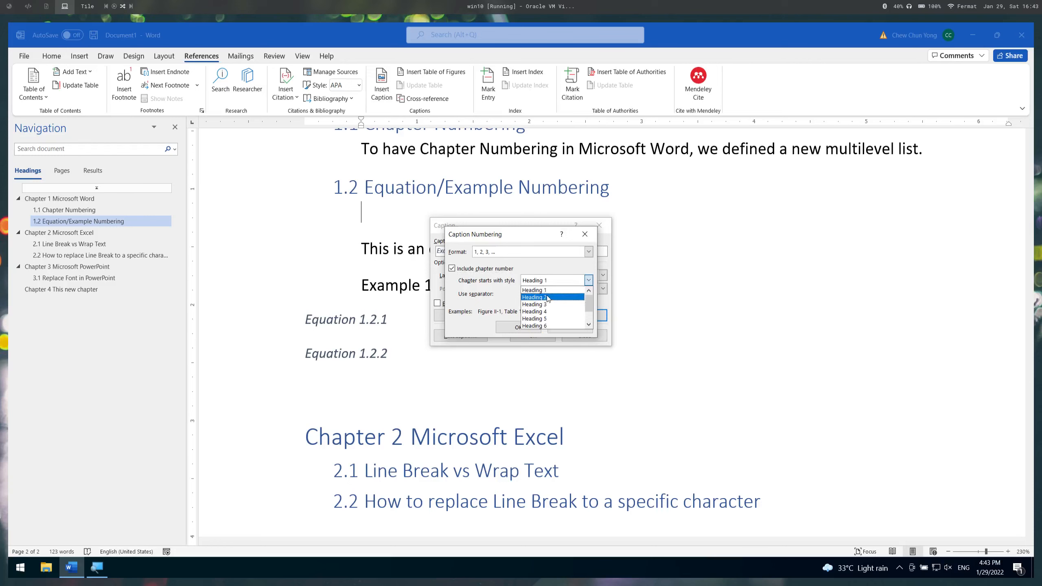
pyautogui.click(537, 297)
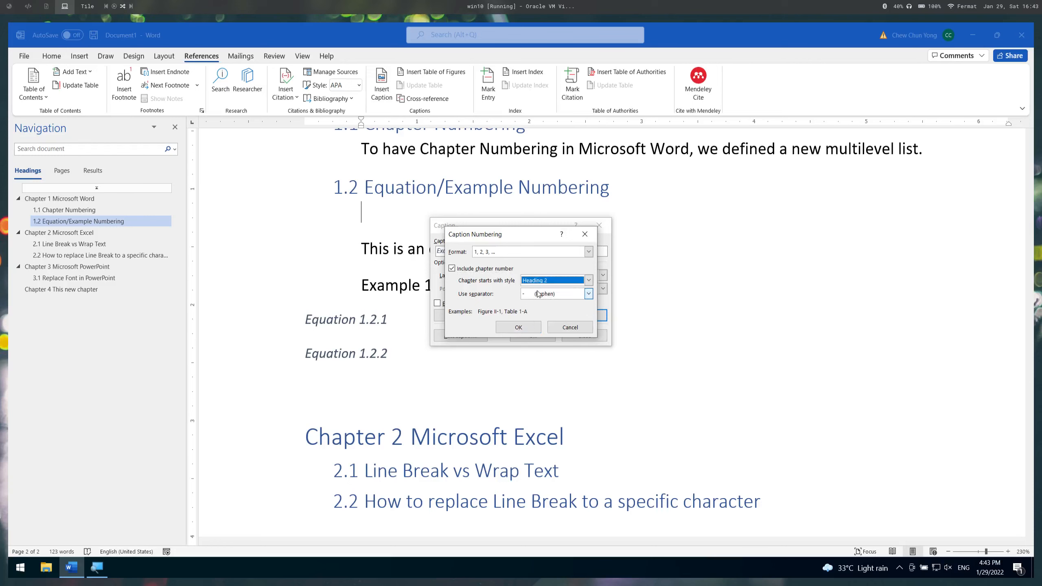
pyautogui.click(589, 293)
pyautogui.click(554, 311)
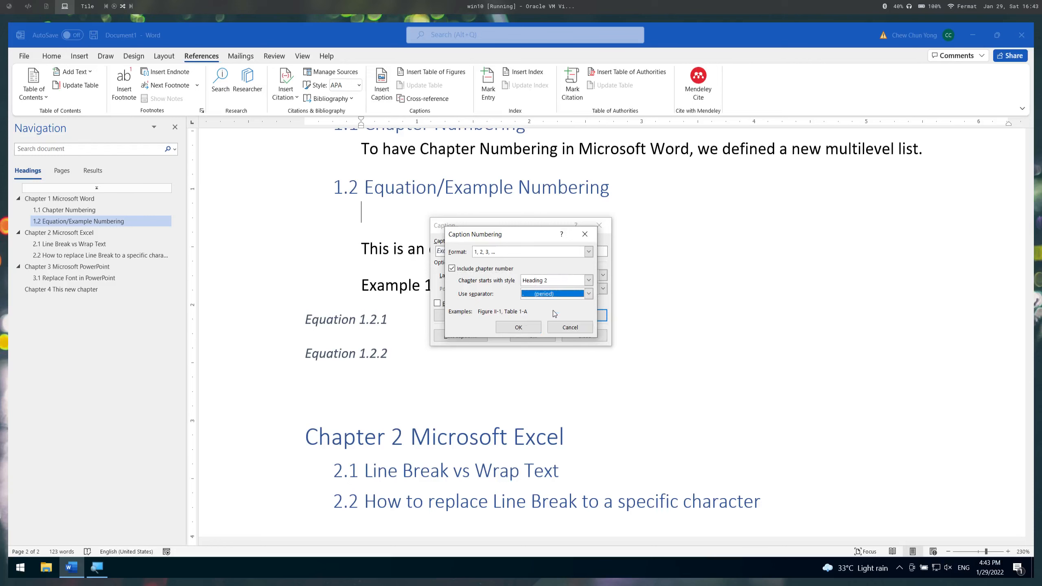
pyautogui.click(528, 328)
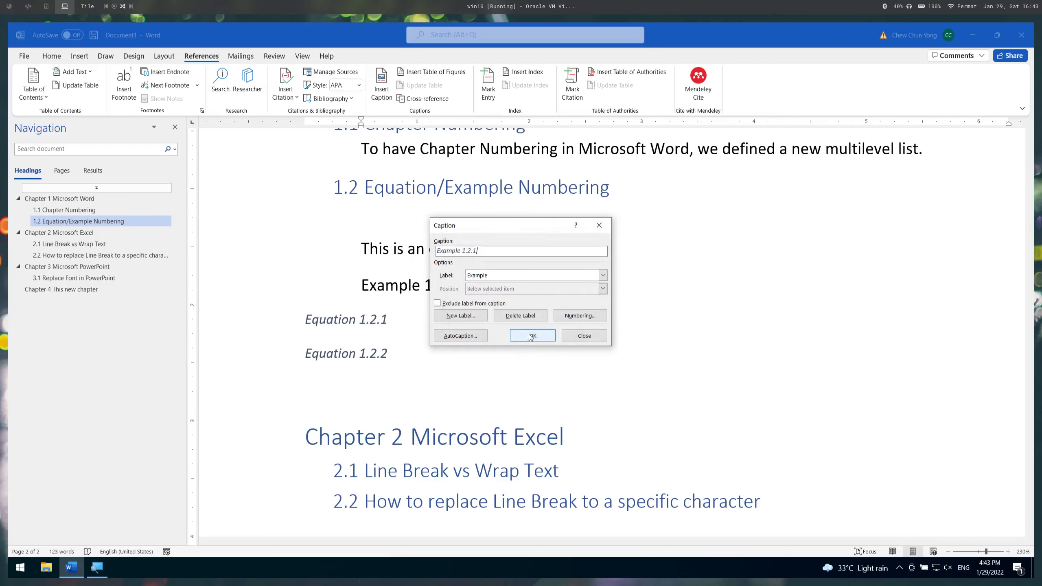
pyautogui.click(534, 336)
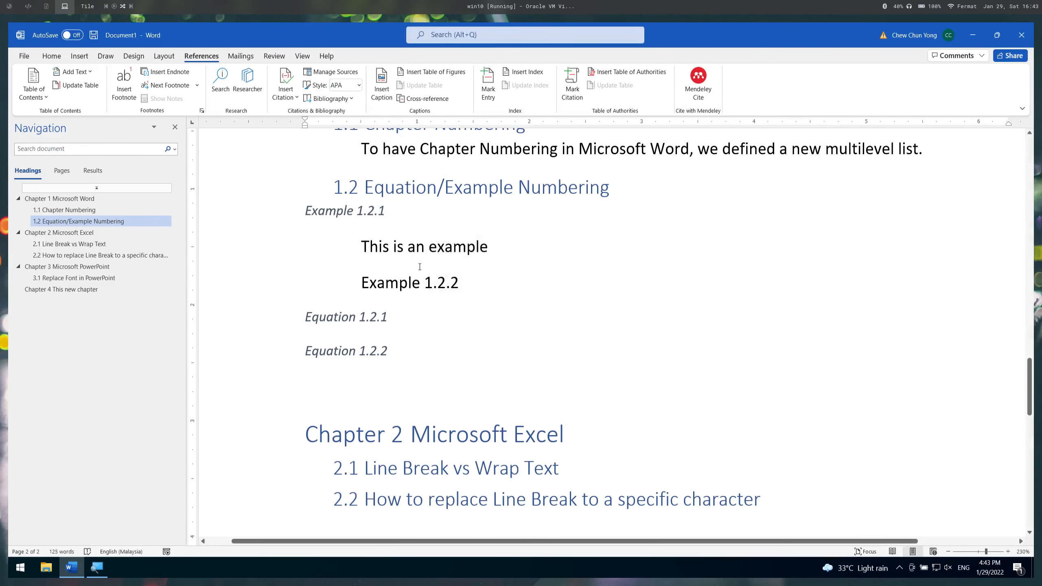
# - Replace the manually typed "Example 1.2.2" line with an automatically numbered Example caption below "This is an example"
pyautogui.tripleClick(464, 287)
pyautogui.press('Delete')
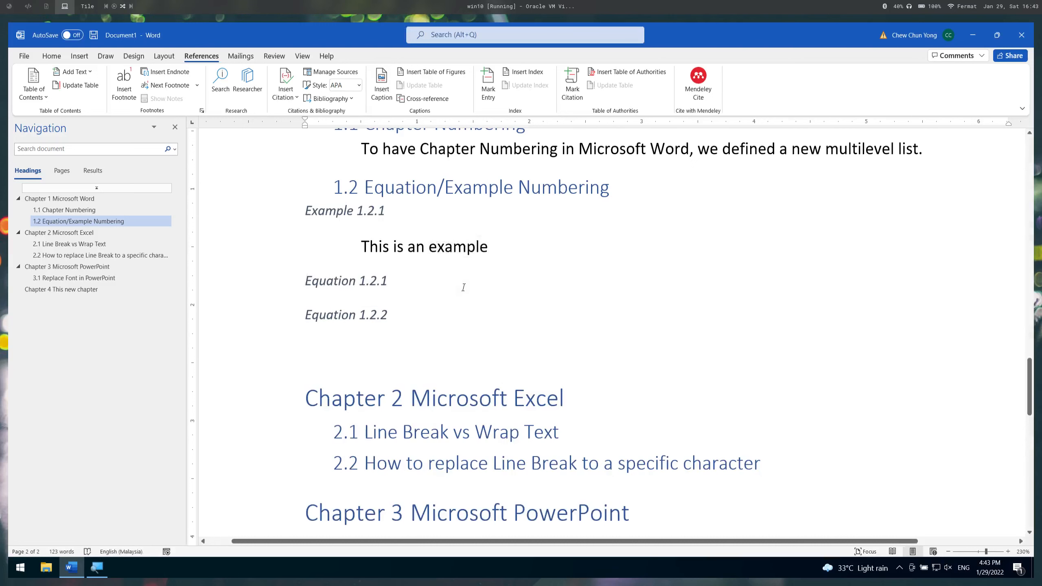
pyautogui.press('Up')
pyautogui.press('End')
pyautogui.press('Return')
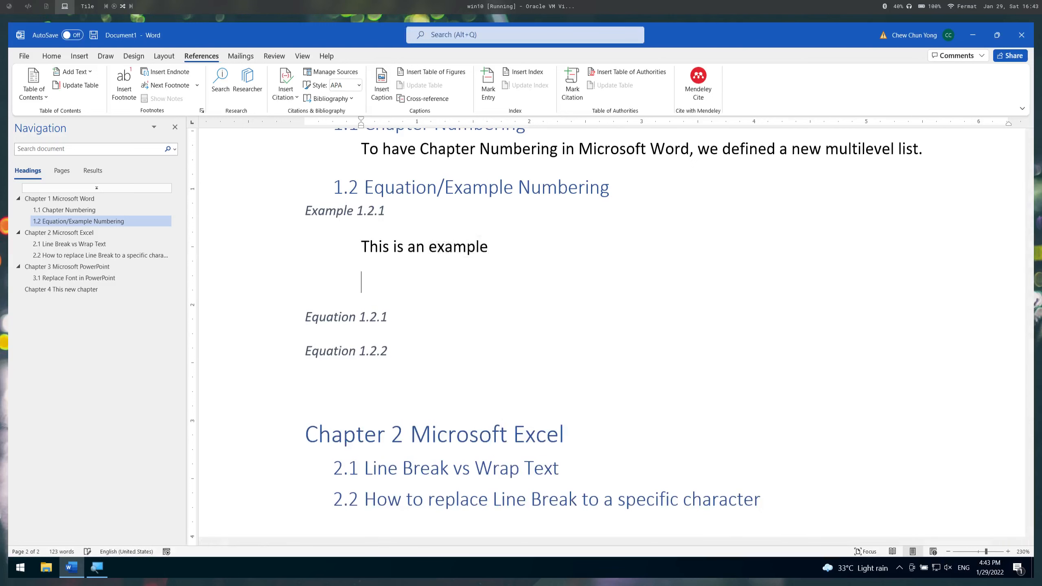
pyautogui.press('BackSpace')
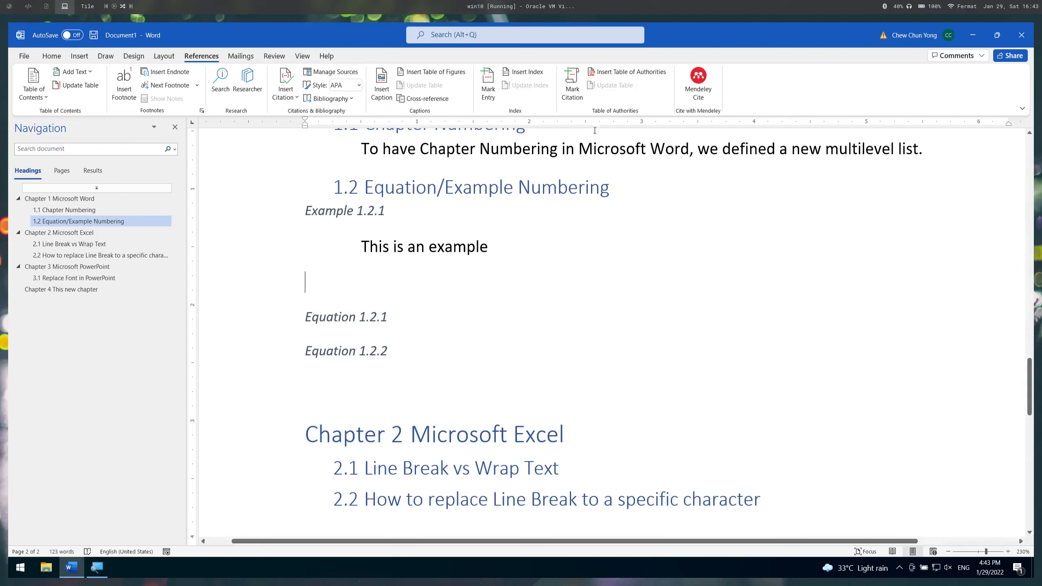
pyautogui.click(380, 84)
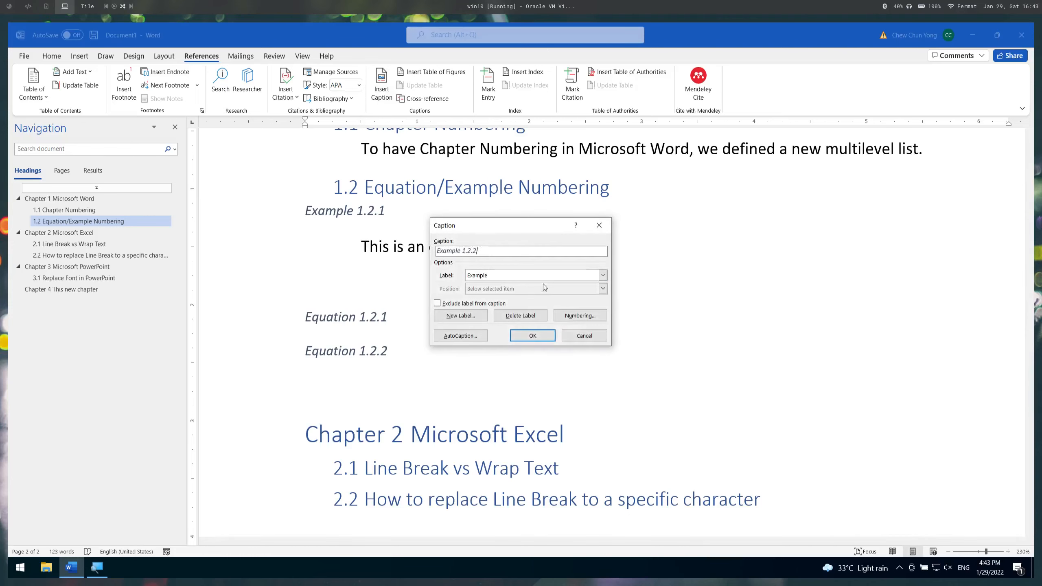
pyautogui.click(532, 335)
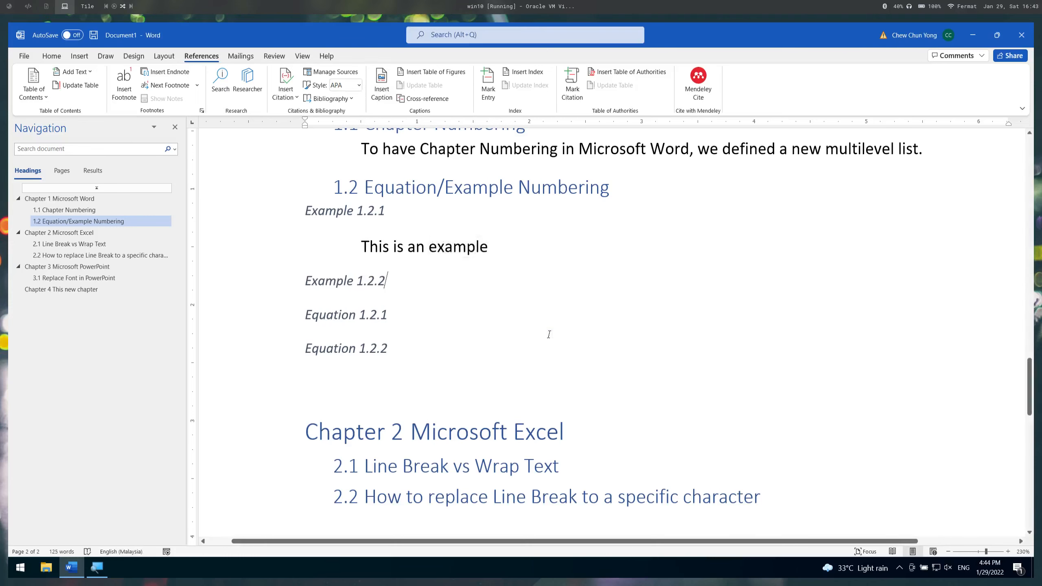
# - Add an indented line reading "This is second example" below the second Example caption
pyautogui.press('Return')
pyautogui.press('Tab')
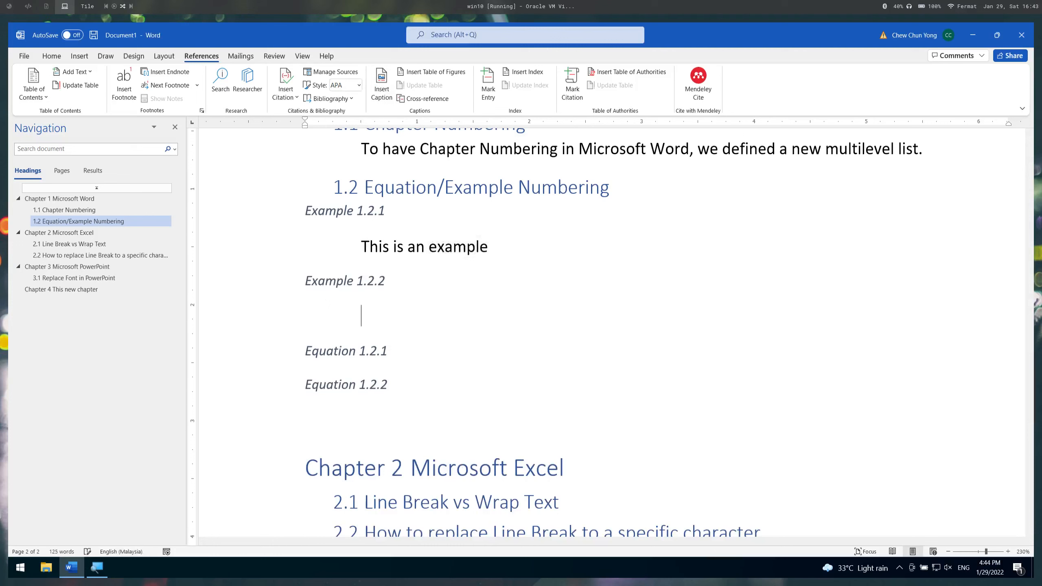
pyautogui.write('This is second example')
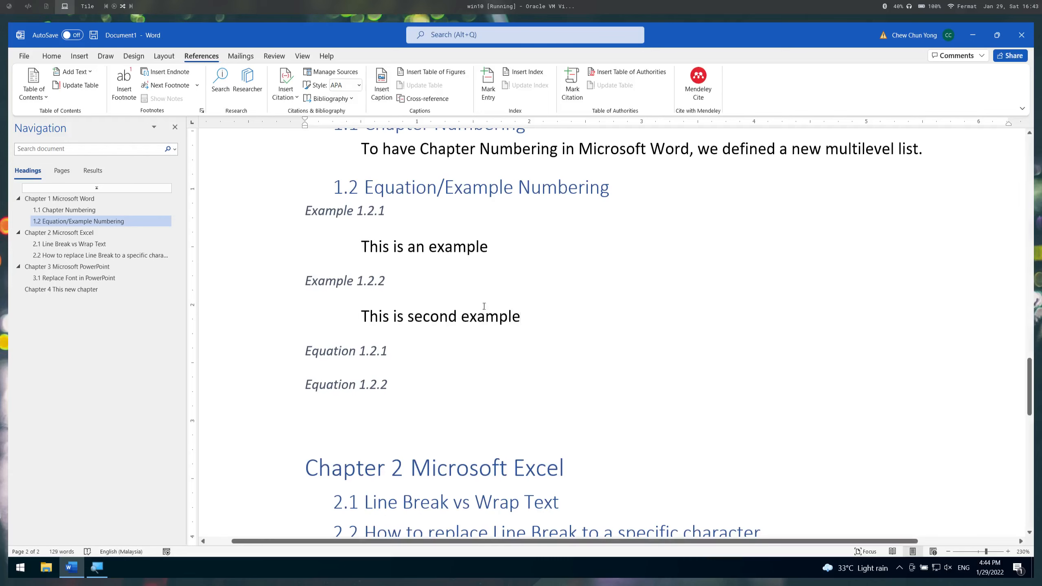
# - Move the first Example caption and its "This is an example" line below the "This is second example" line
pyautogui.keyDown('shift'); pyautogui.click(499, 250); pyautogui.keyUp('shift')
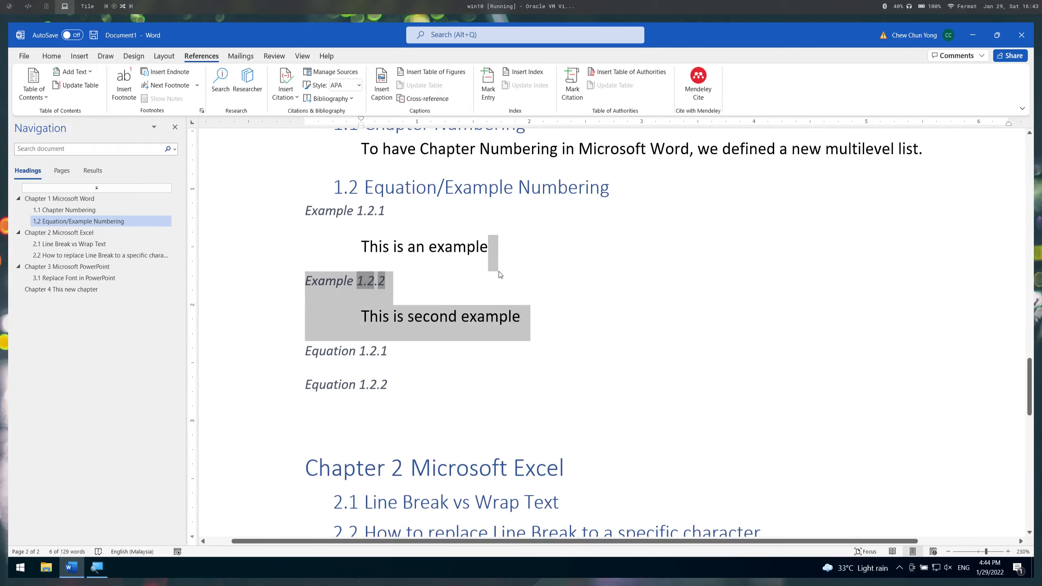
pyautogui.click(298, 209)
pyautogui.click(309, 213)
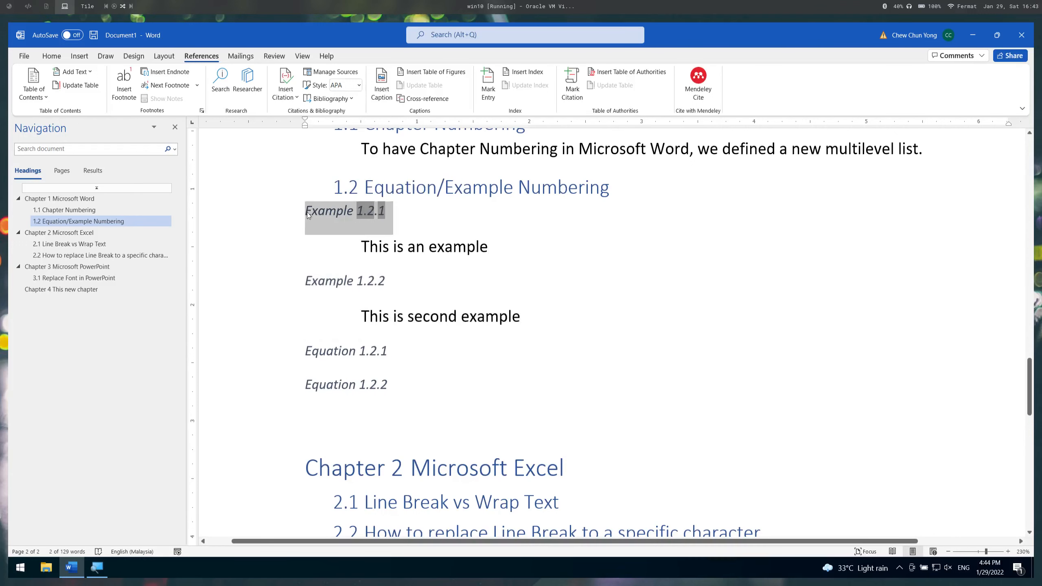
pyautogui.keyDown('shift'); pyautogui.click(489, 247); pyautogui.keyUp('shift')
pyautogui.hotkey('ctrl', 'c')
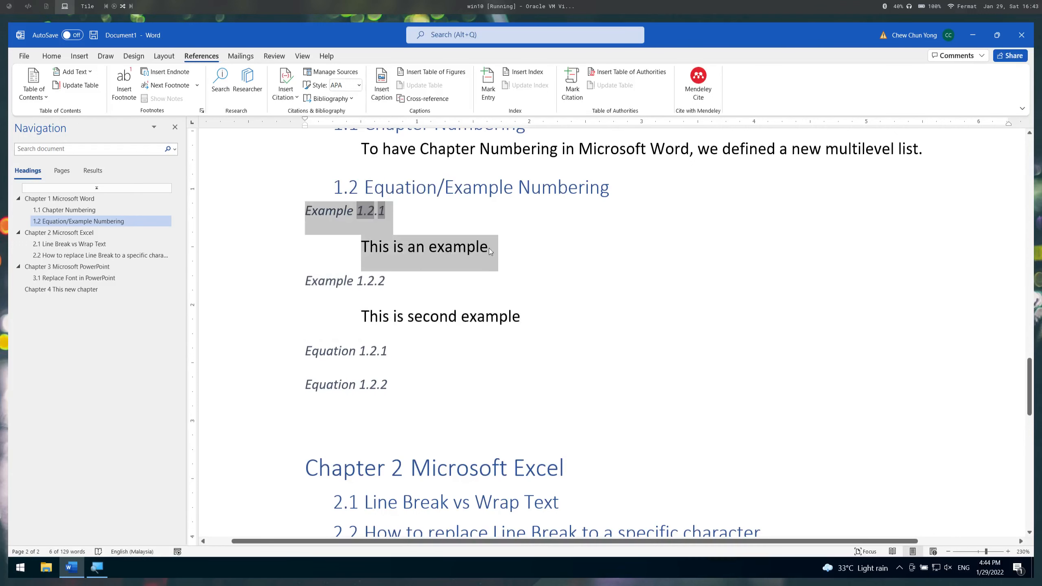
pyautogui.press('Delete')
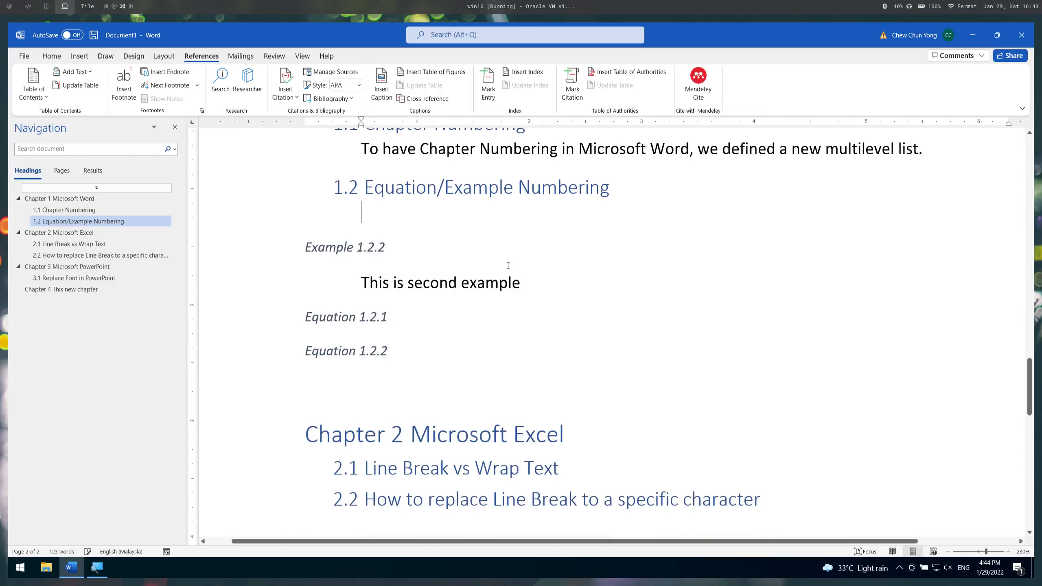
pyautogui.click(525, 287)
pyautogui.press('Return')
pyautogui.hotkey('ctrl', 'v')
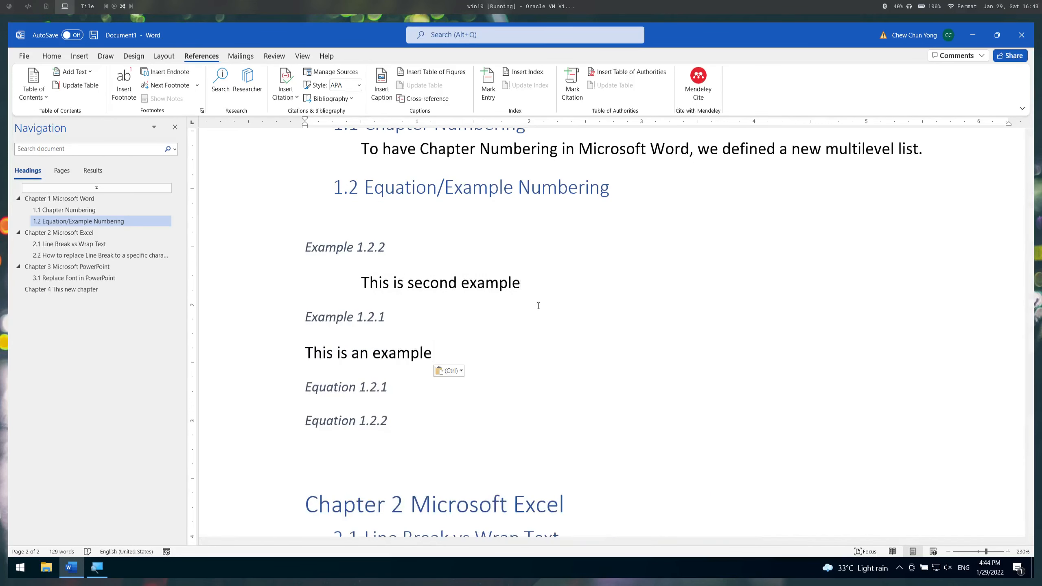
# - Update all fields again to renumber the reordered Example captions, including the entire table of contents
pyautogui.hotkey('ctrl', 'a')
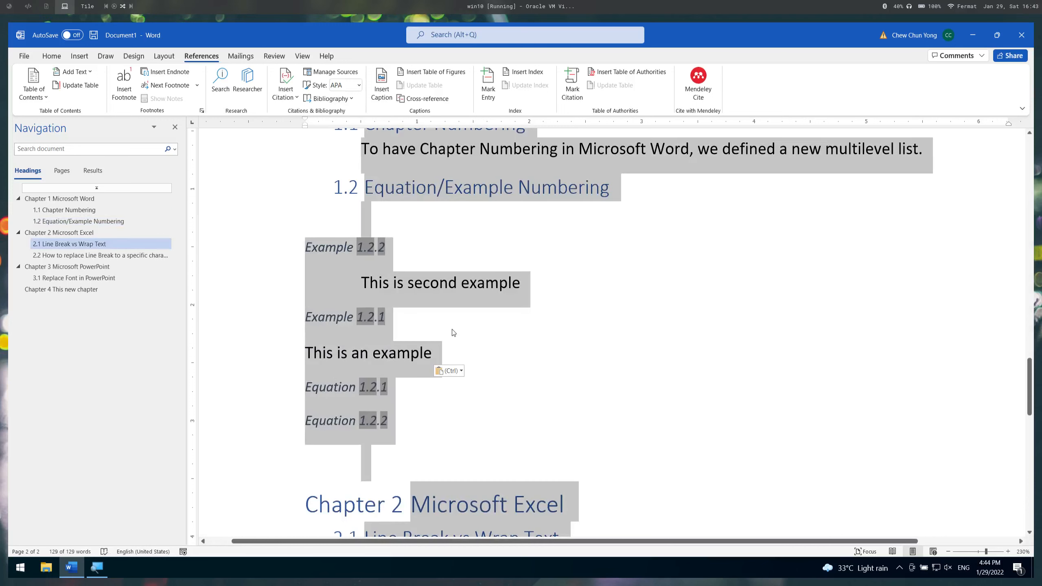
pyautogui.press('F9')
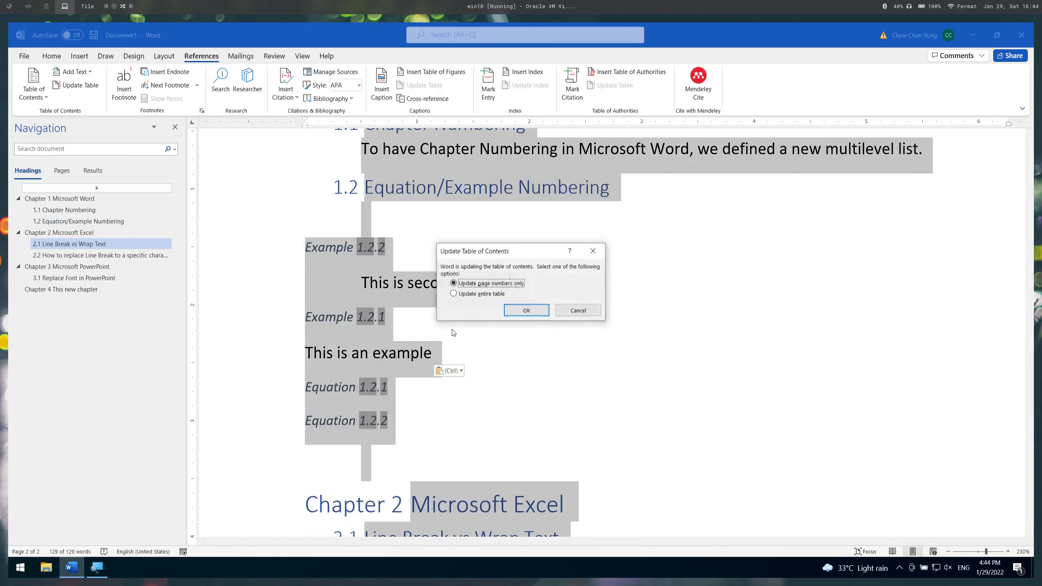
pyautogui.press('Down')
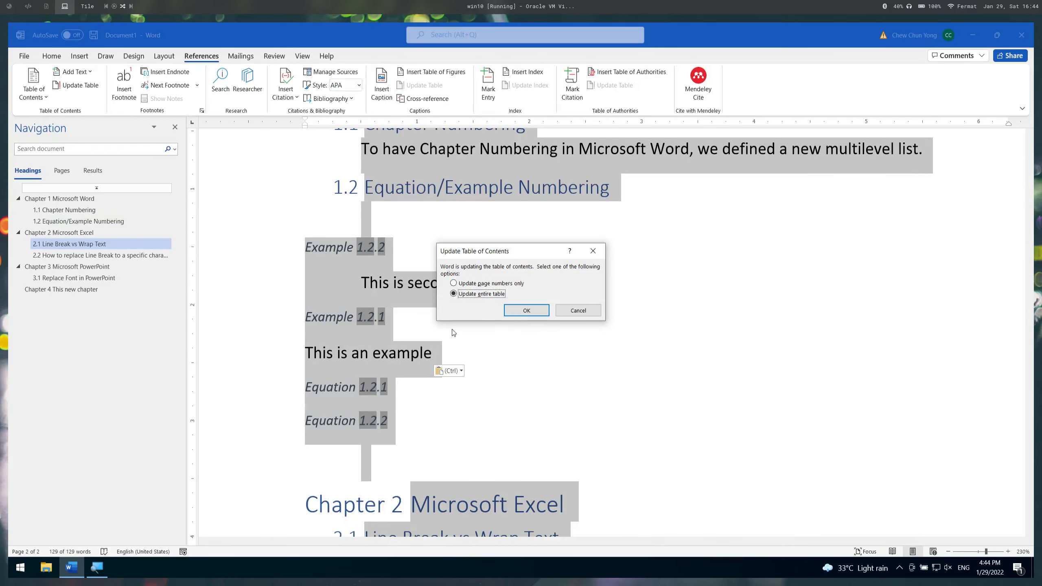
pyautogui.press('Return')
pyautogui.click(418, 320)
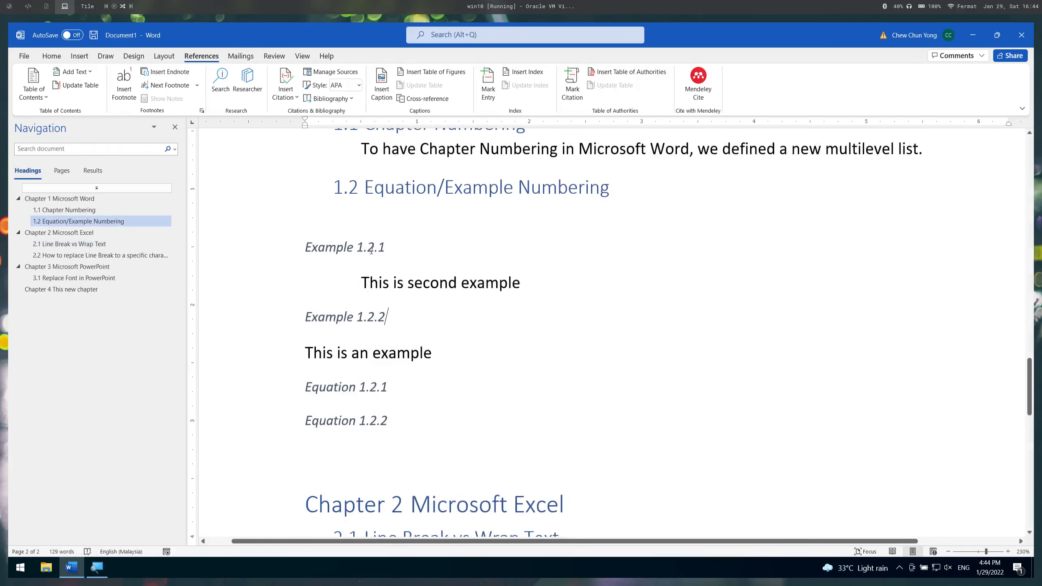
# - Indent the moved "This is an example" line to line up with "This is second example"
pyautogui.click(370, 251)
pyautogui.click(384, 315)
pyautogui.press('Tab')
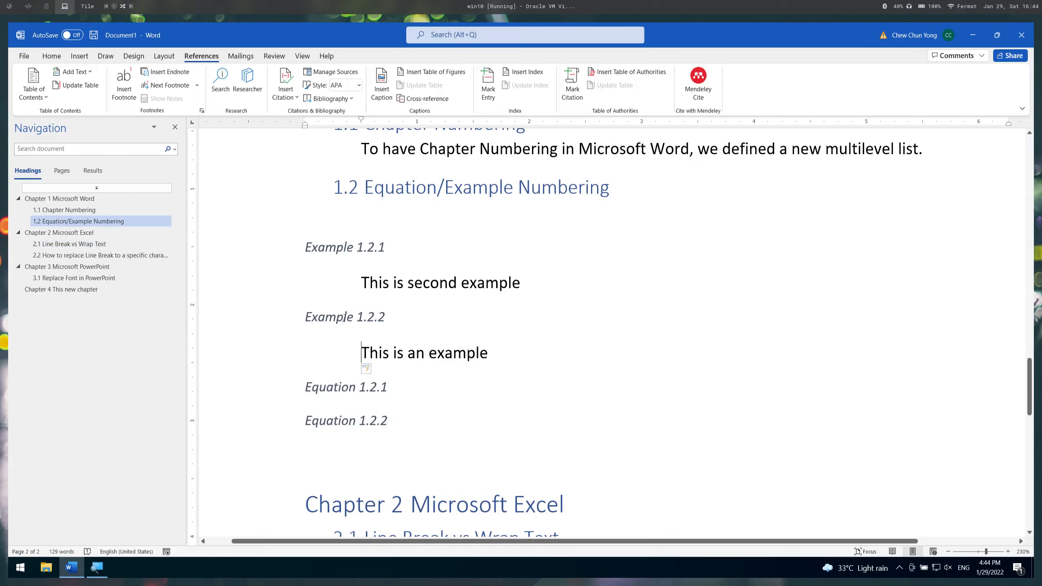